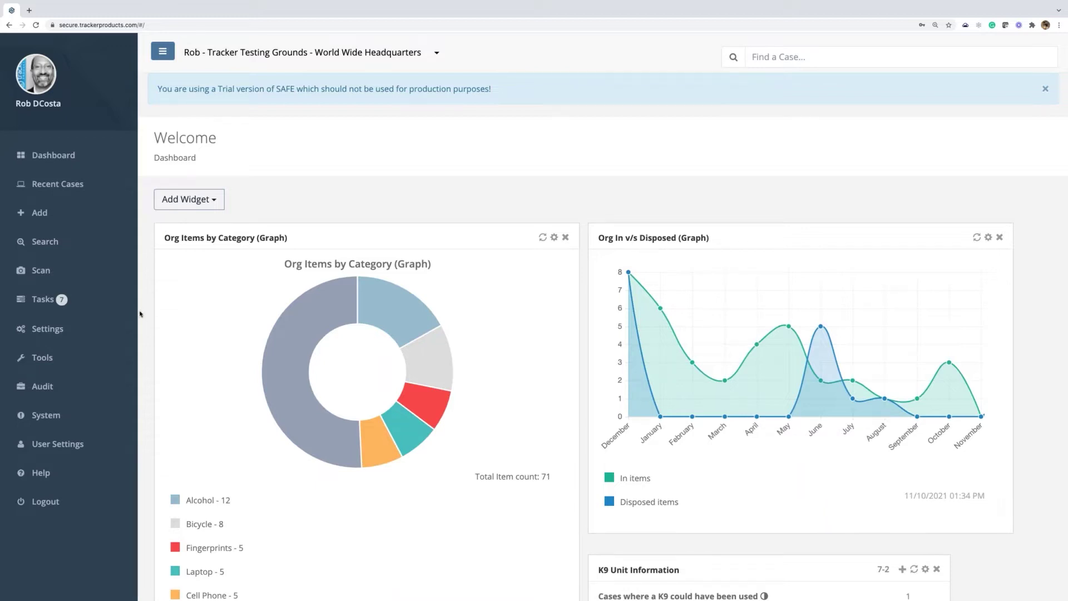
left_click(48, 359)
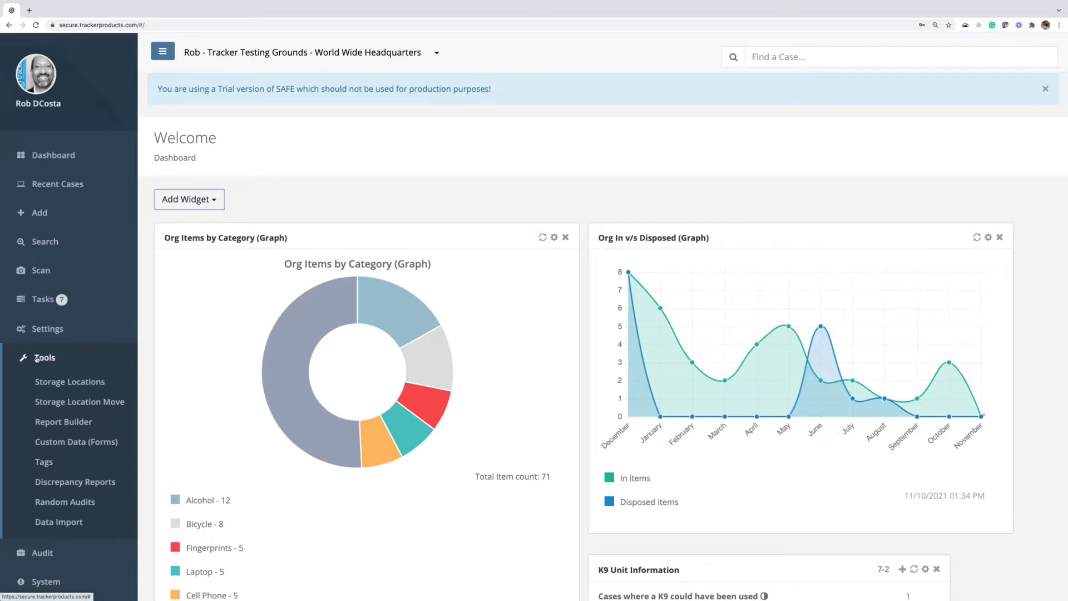
left_click(75, 482)
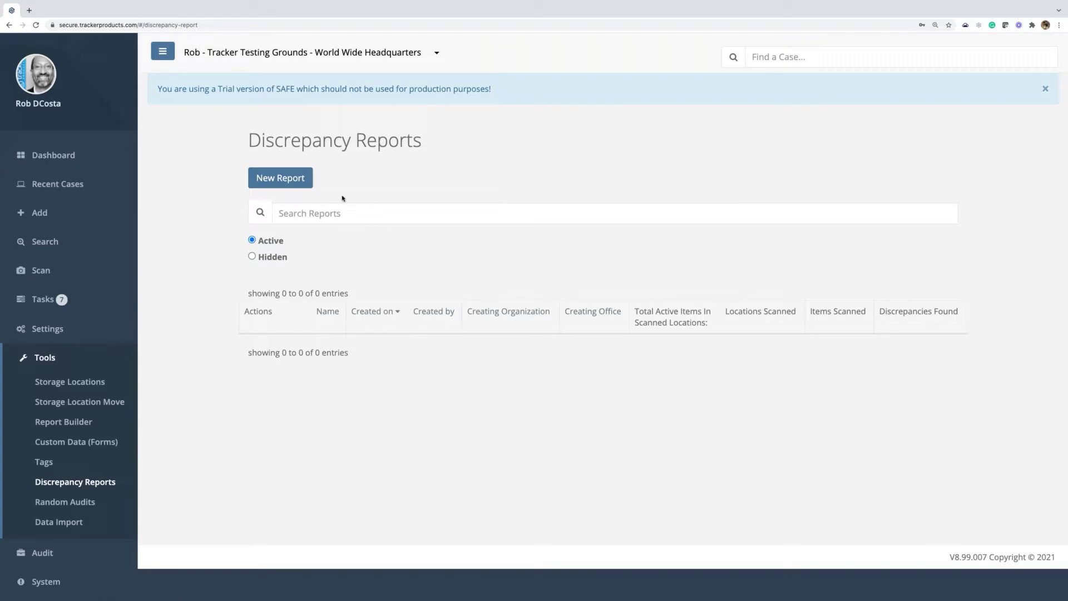
left_click(299, 183)
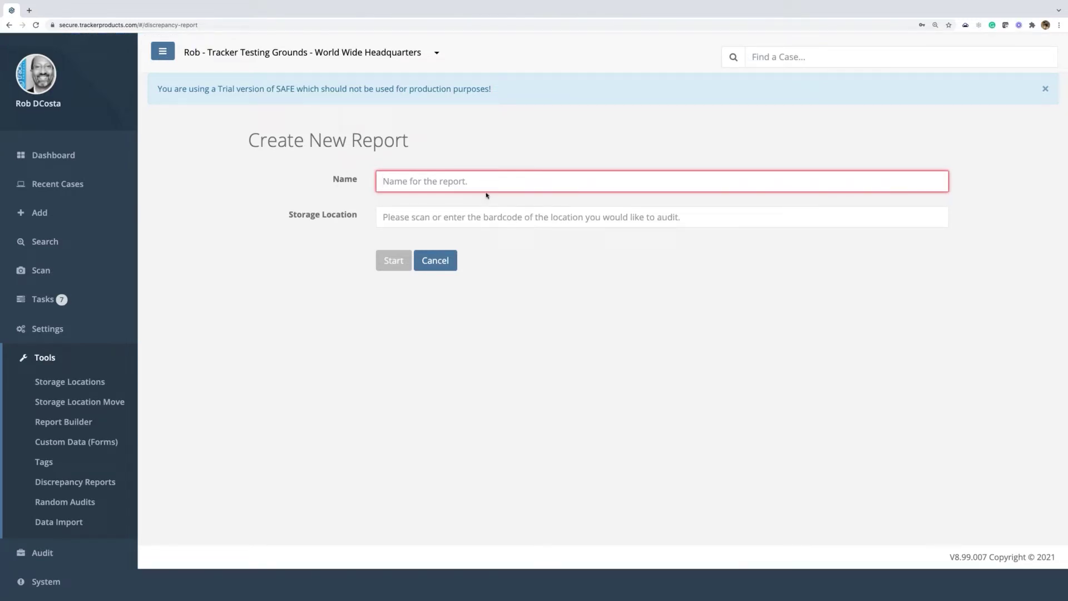
type("Test")
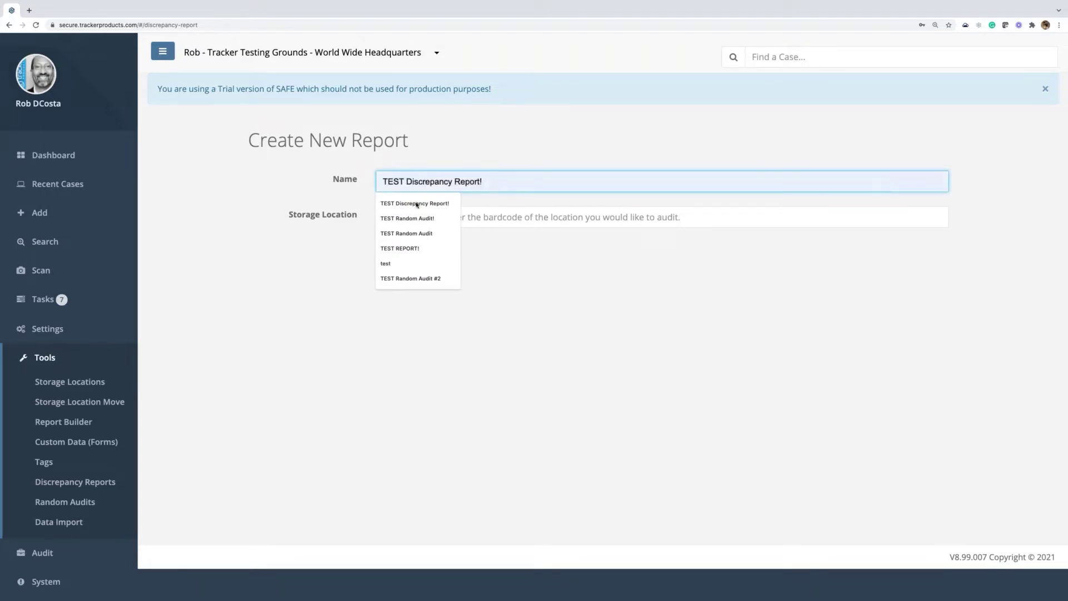
left_click(417, 203)
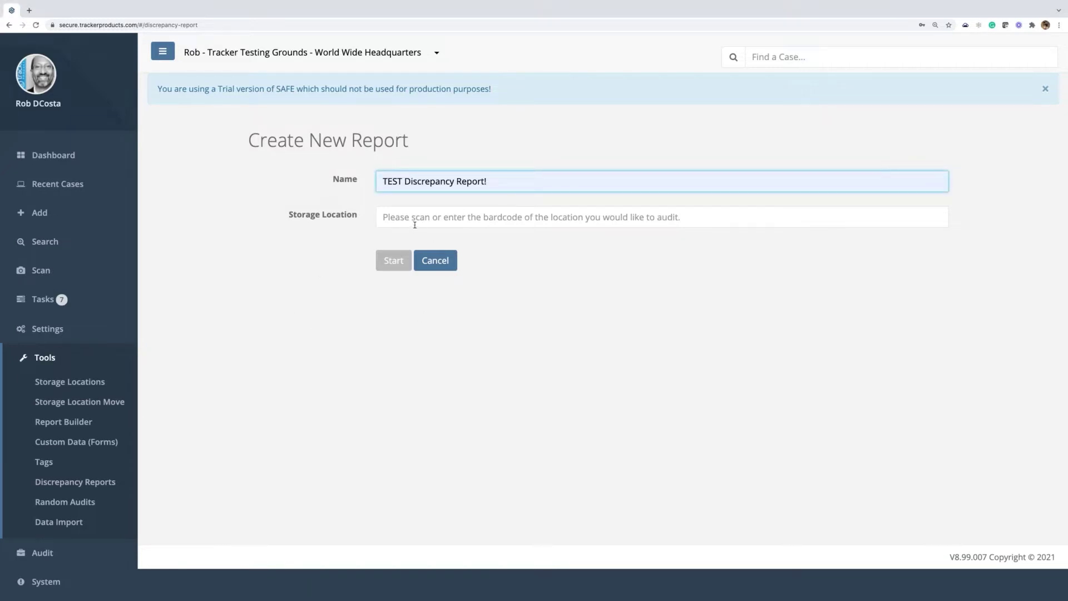
Copy the ID of storage location SUA-ShelfA under Building B, Shelving Unit A
left_click(80, 386)
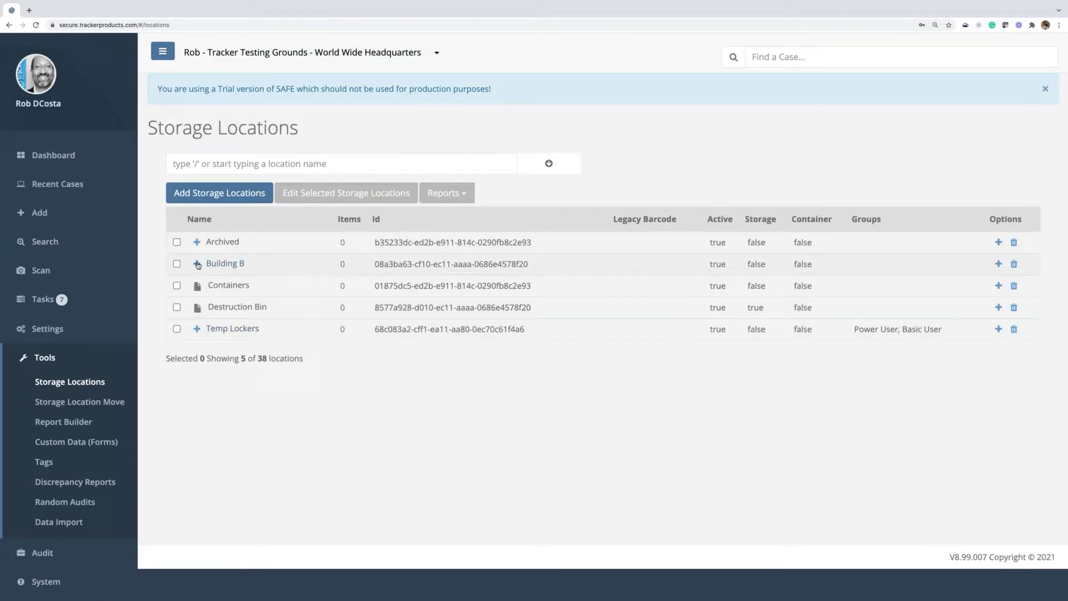
left_click(198, 265)
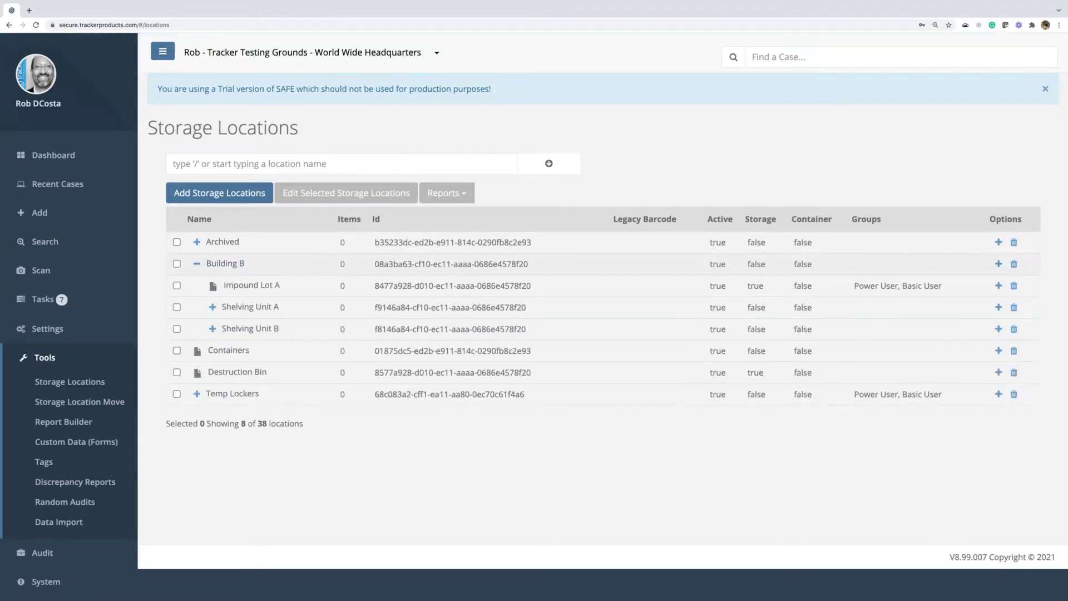
left_click(213, 308)
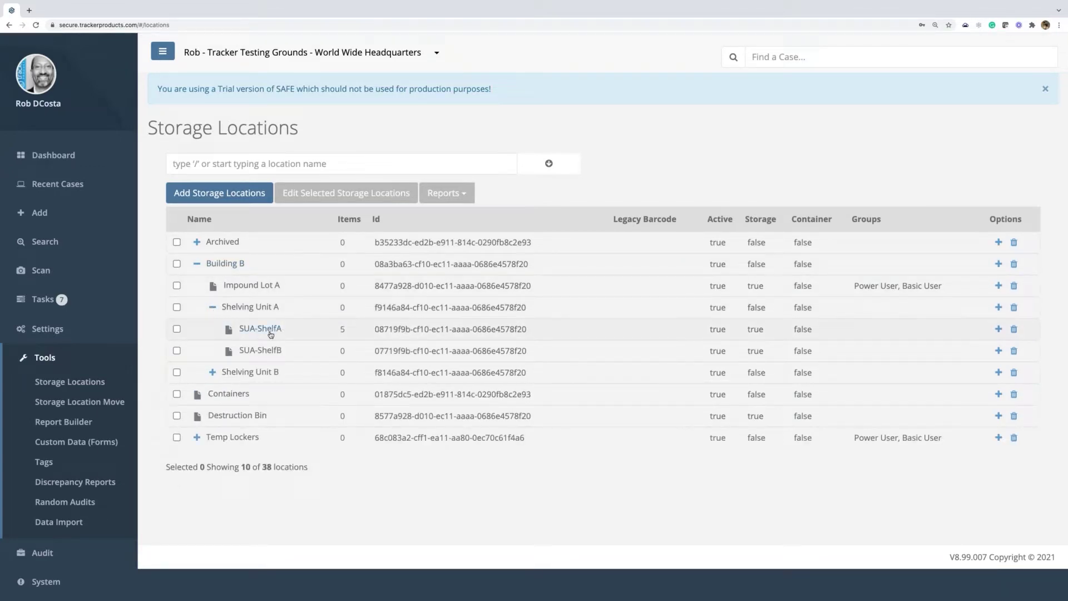
left_click_drag(368, 332, 537, 331)
key("super+c")
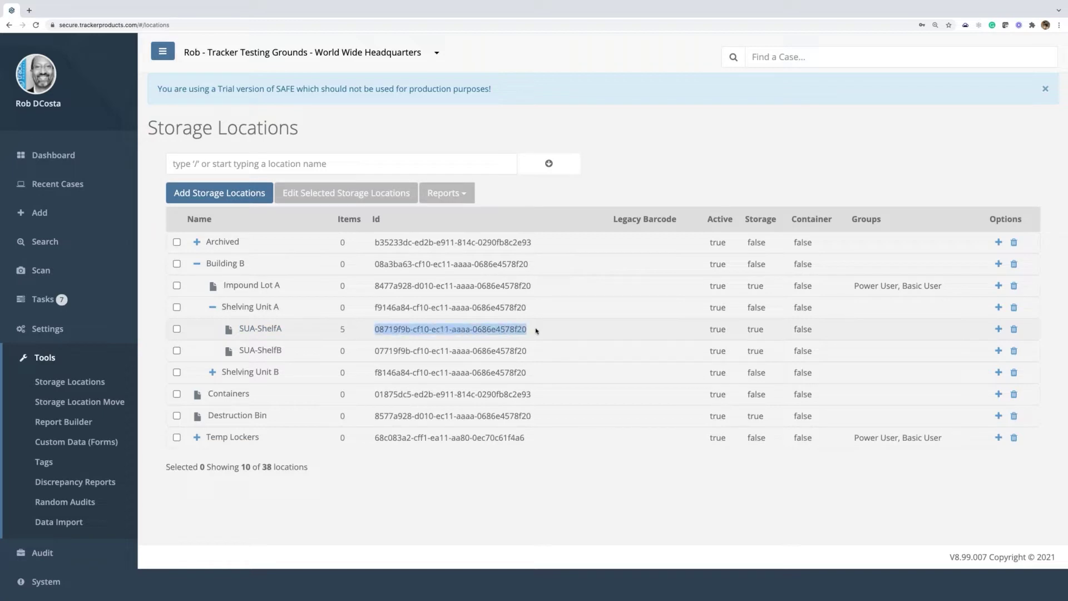
Start a new discrepancy report named "TEST Discrepancy Report!" for the storage location with the copied SUA-ShelfA ID
left_click(77, 482)
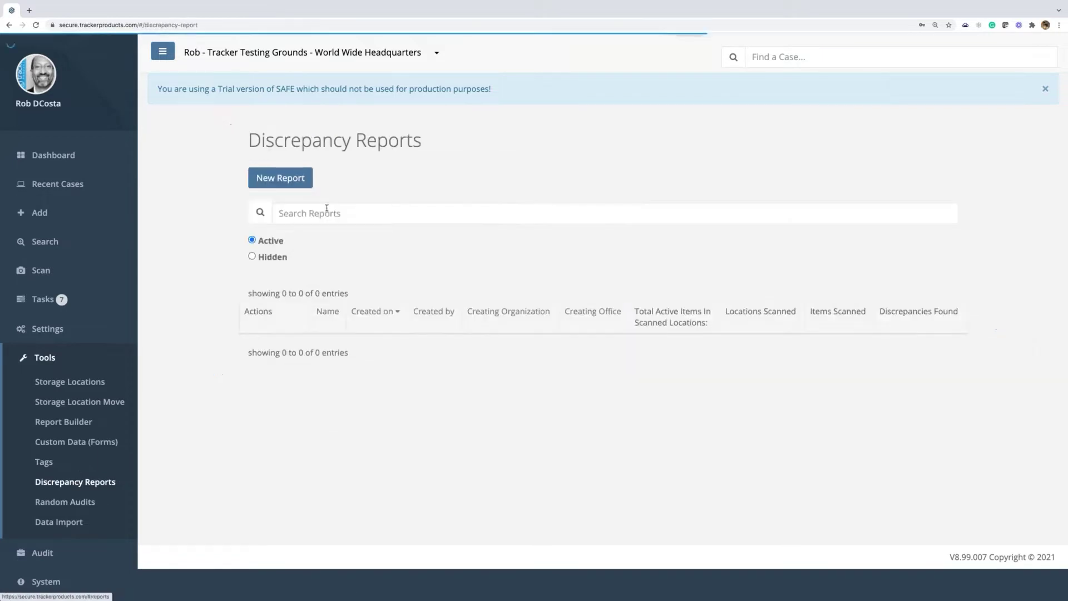
left_click(282, 178)
left_click(454, 182)
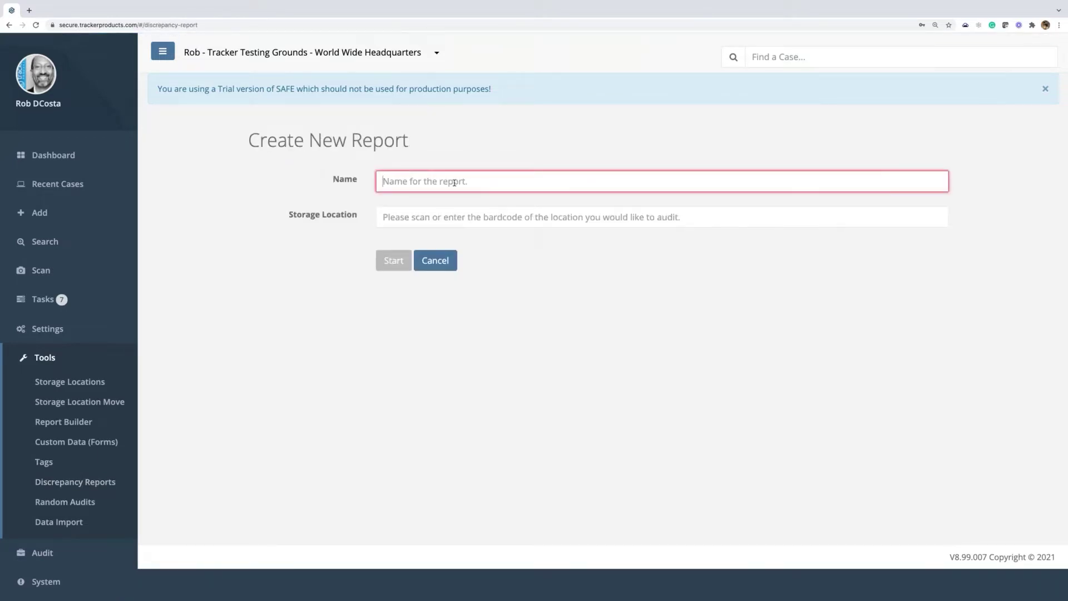
type("TEST Discrepancy Report!")
left_click(426, 203)
left_click(424, 217)
key("super+v")
key("super+Left")
key("Delete")
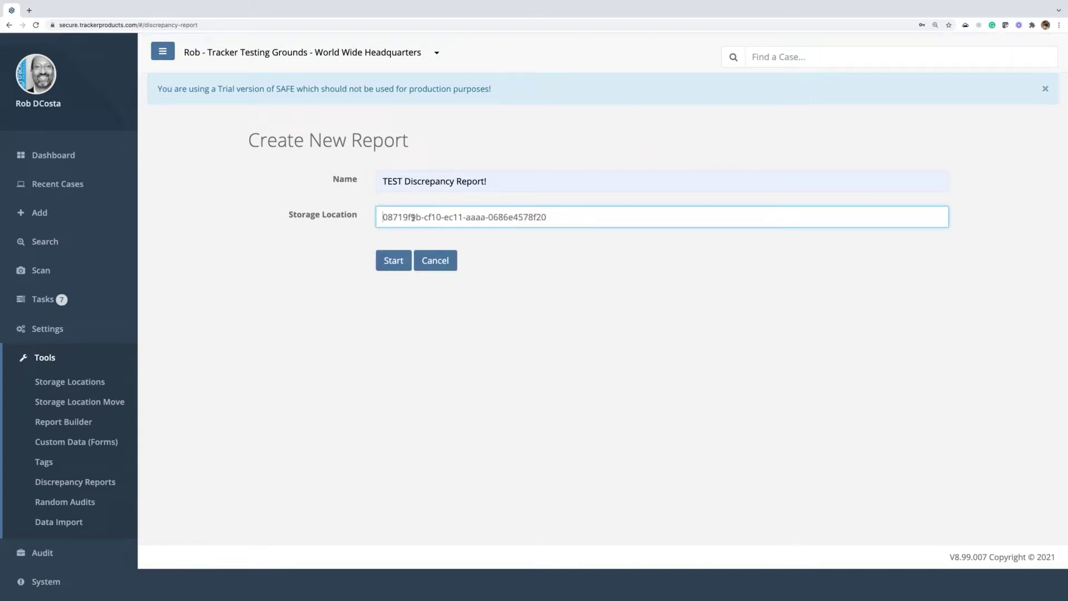
left_click(387, 263)
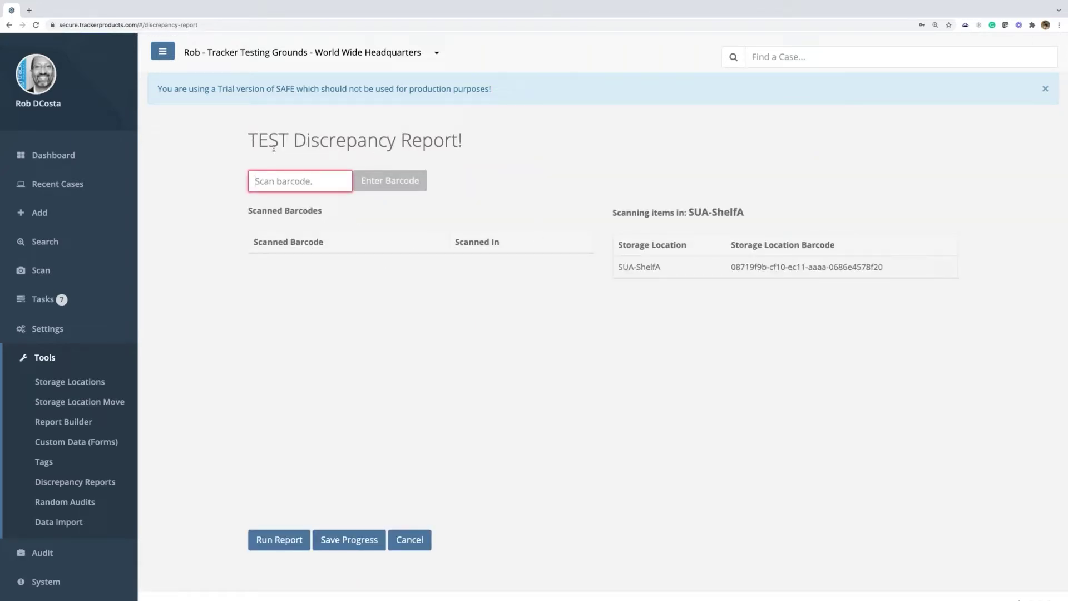
left_click_drag(612, 214, 746, 216)
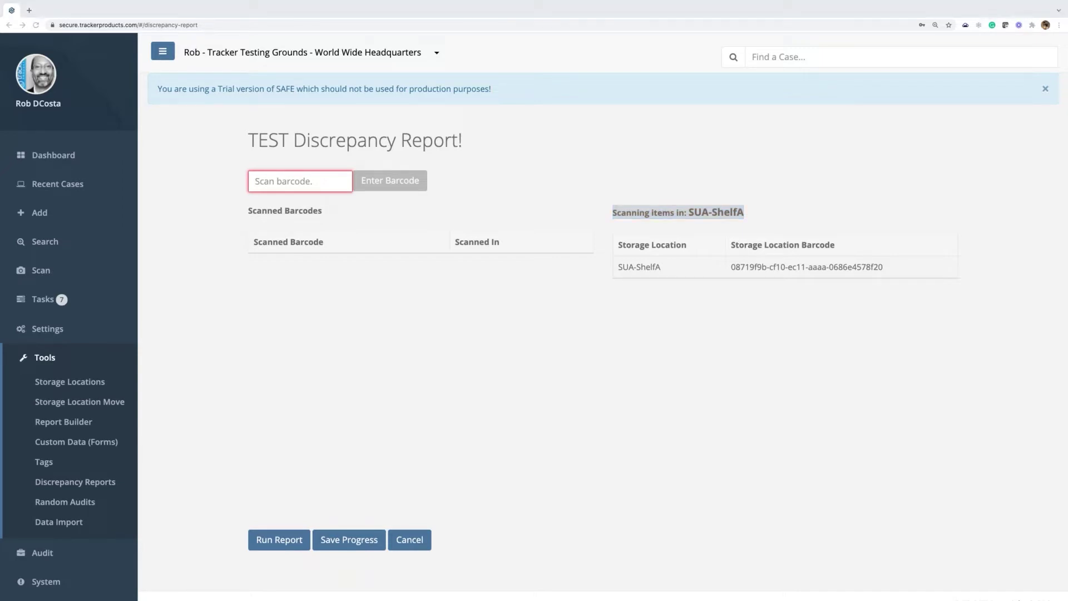
left_click(267, 182)
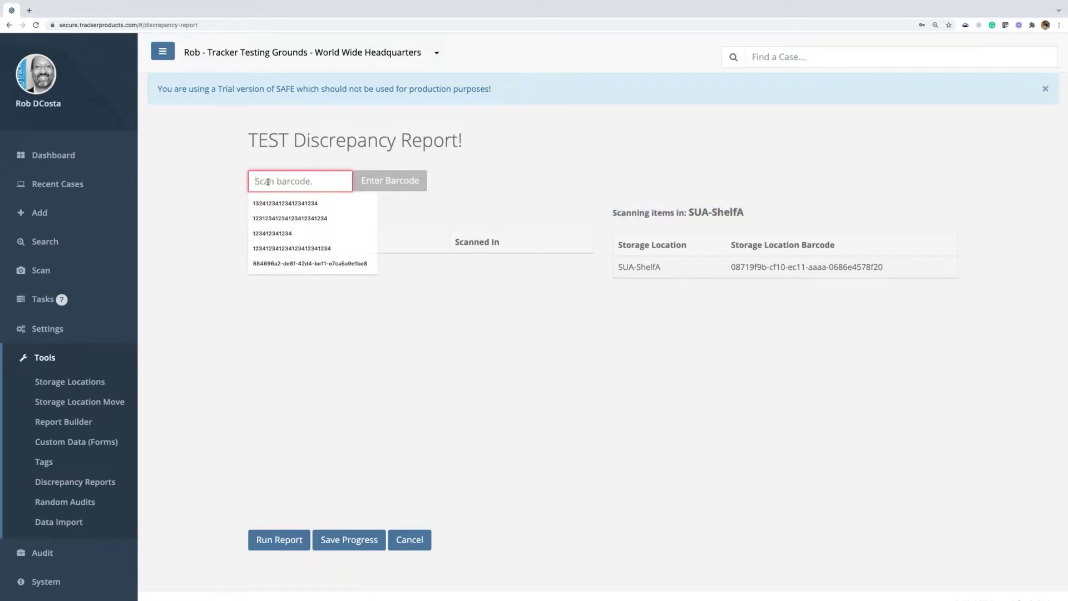
key("ctrl+v")
key("Return")
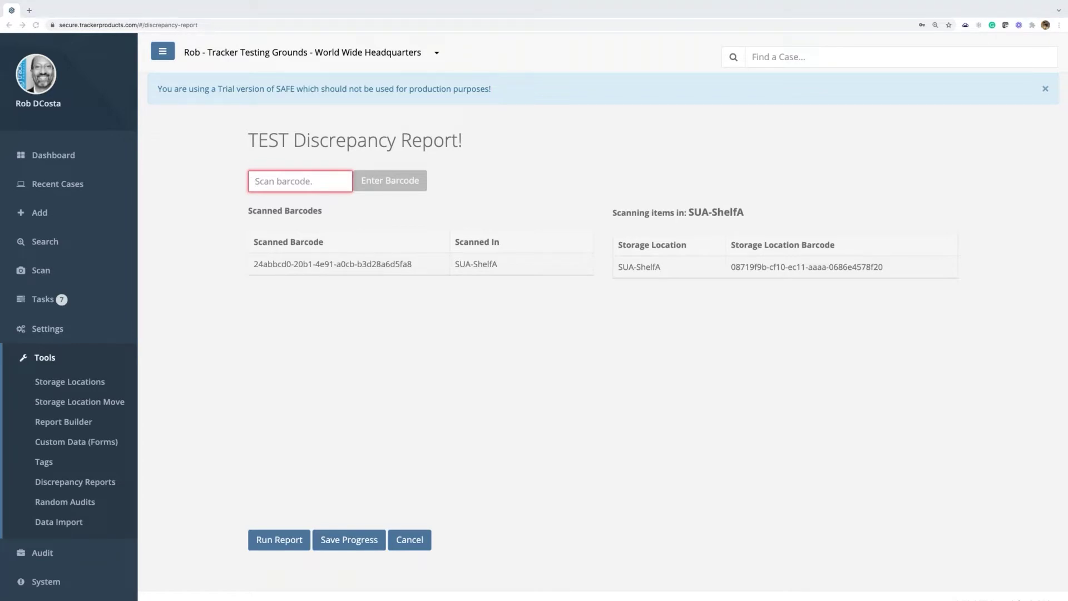
left_click(269, 182)
key("ctrl+v")
key("Return")
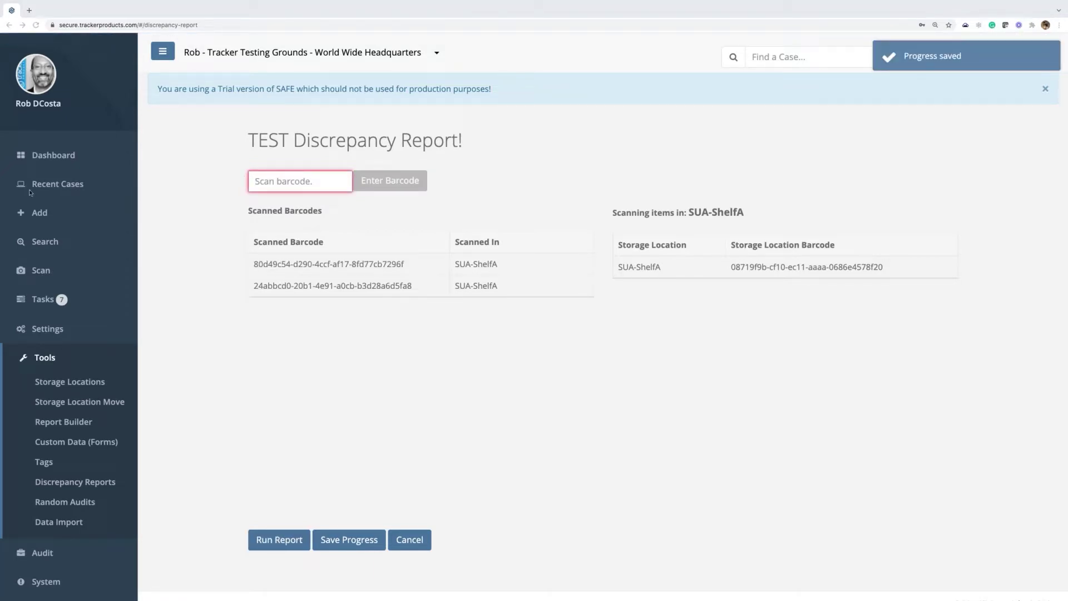
left_click(301, 179)
key("ctrl+v")
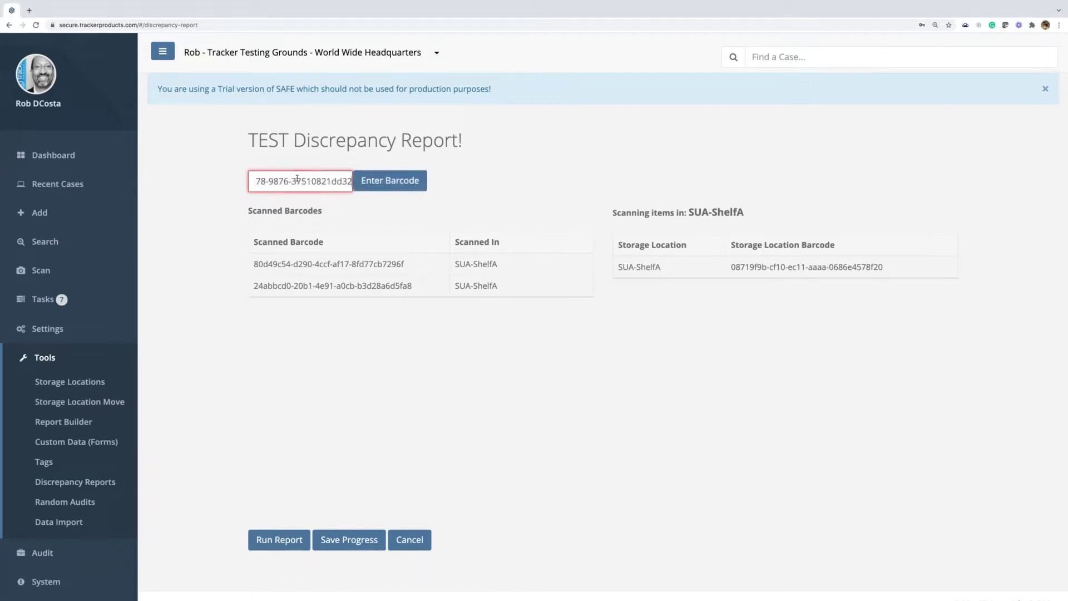
key("Return")
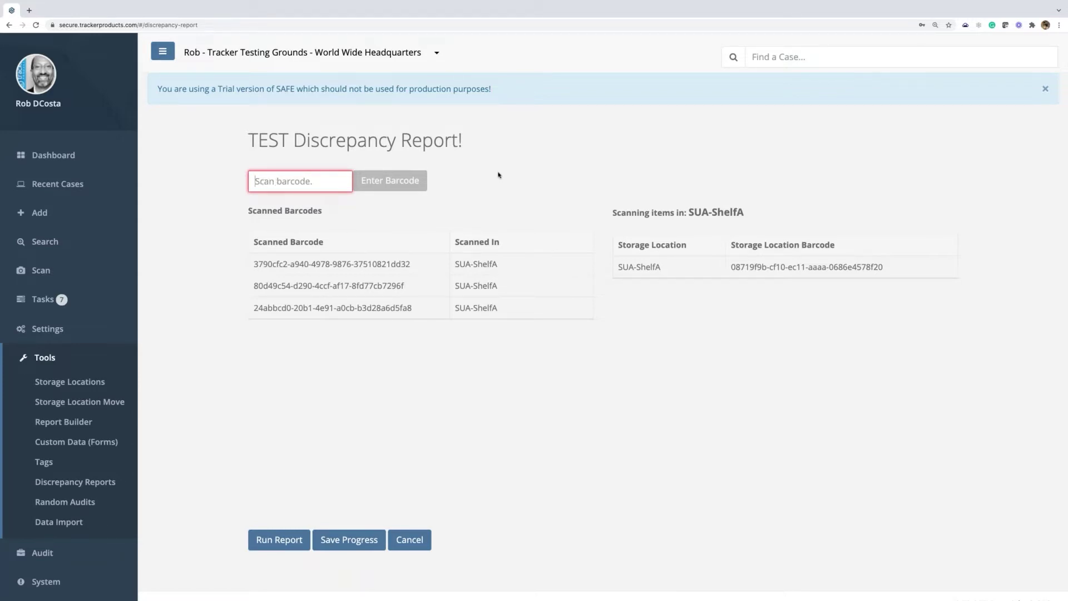
Enter "Testing 1, 2, 3..." as an additional scanned barcode and run the discrepancy report
type("Testin")
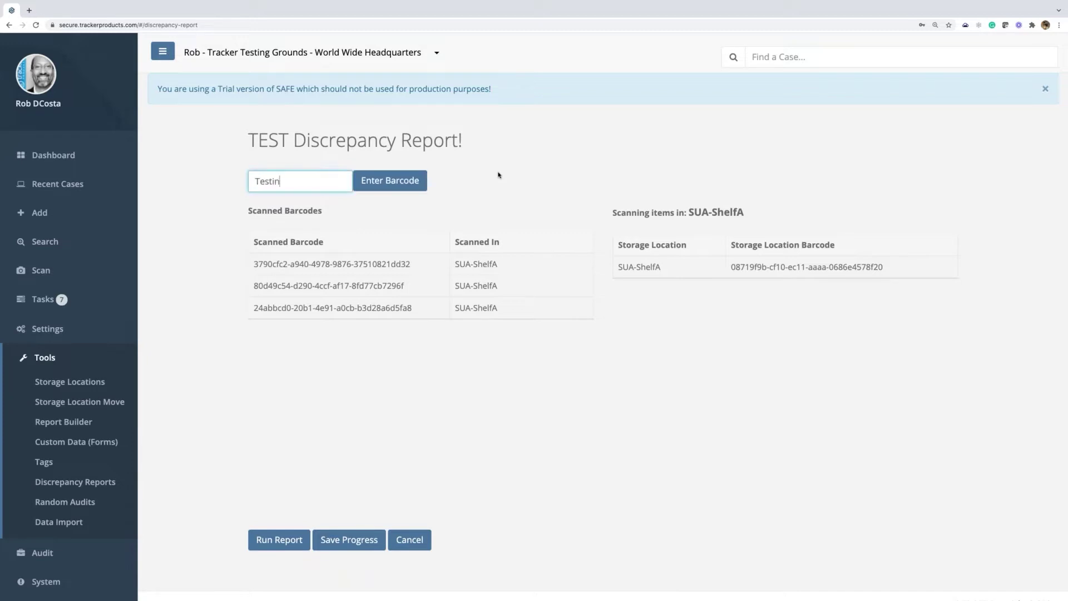
type("g 1, 2, 3...")
key("Return")
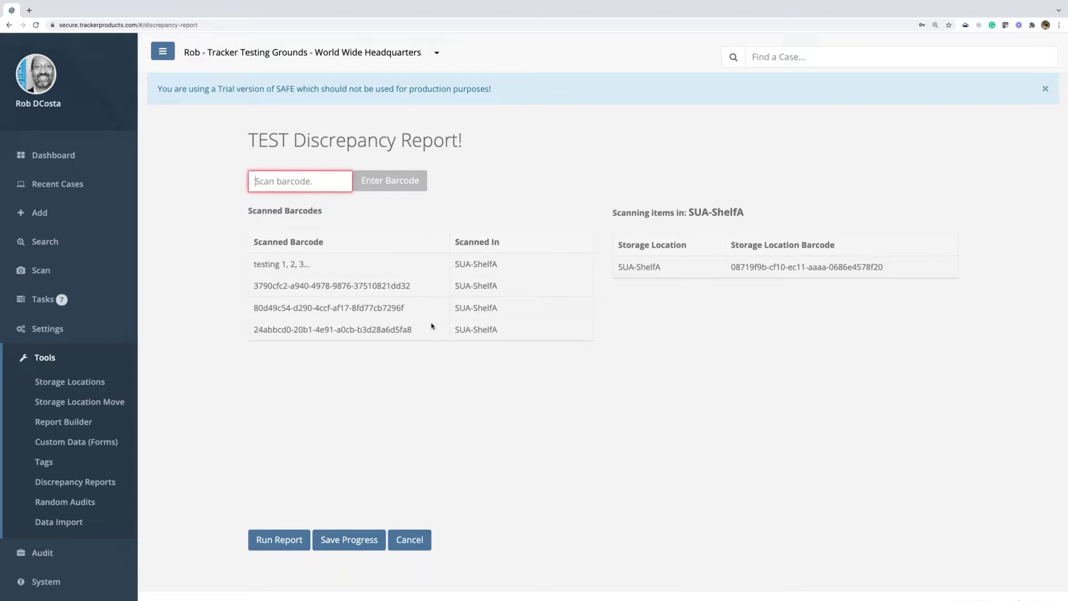
left_click(275, 541)
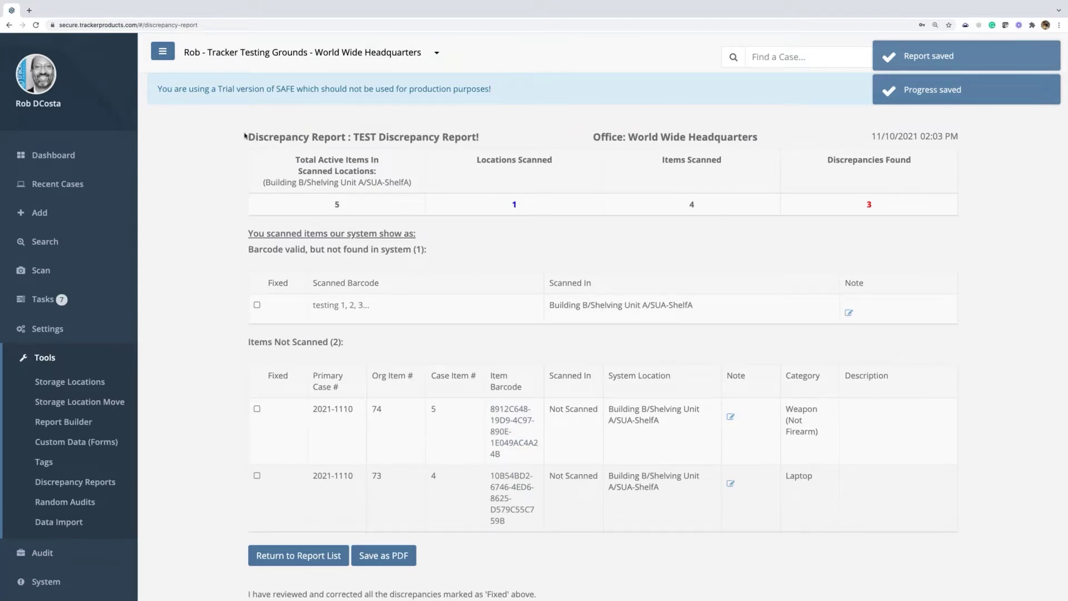
Examine the report's title, summary figures, unrecognised barcode, unscanned items and signature section
left_click_drag(248, 136, 481, 140)
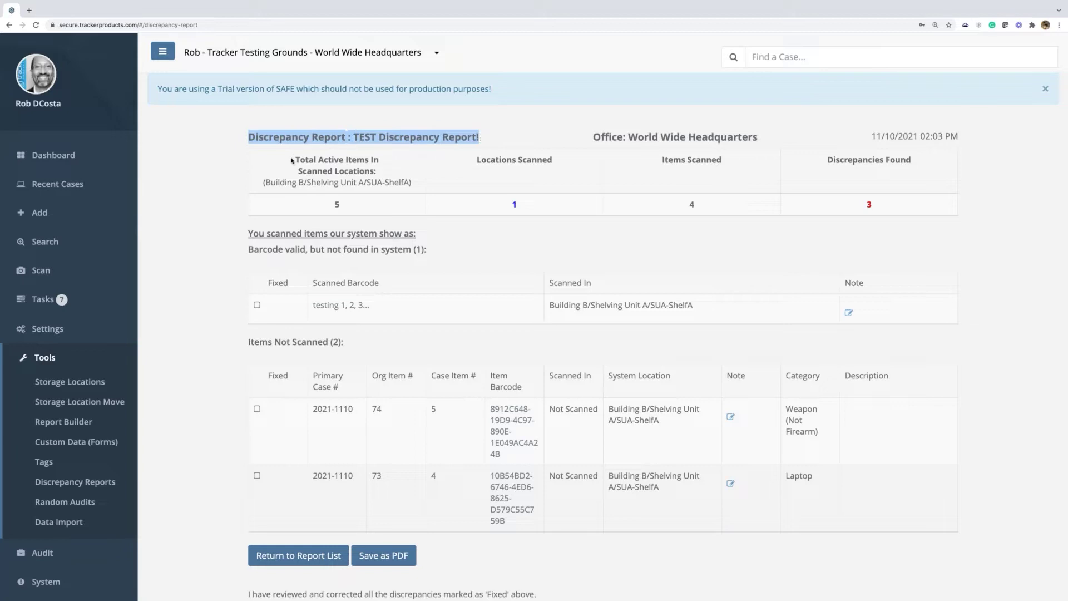
left_click_drag(290, 161, 419, 184)
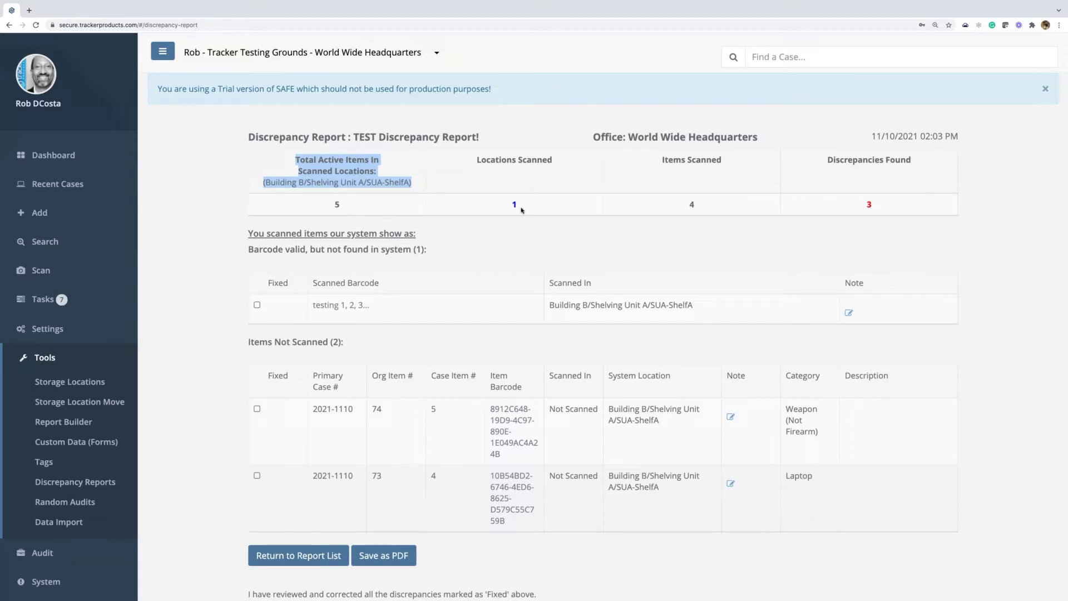
left_click(700, 172)
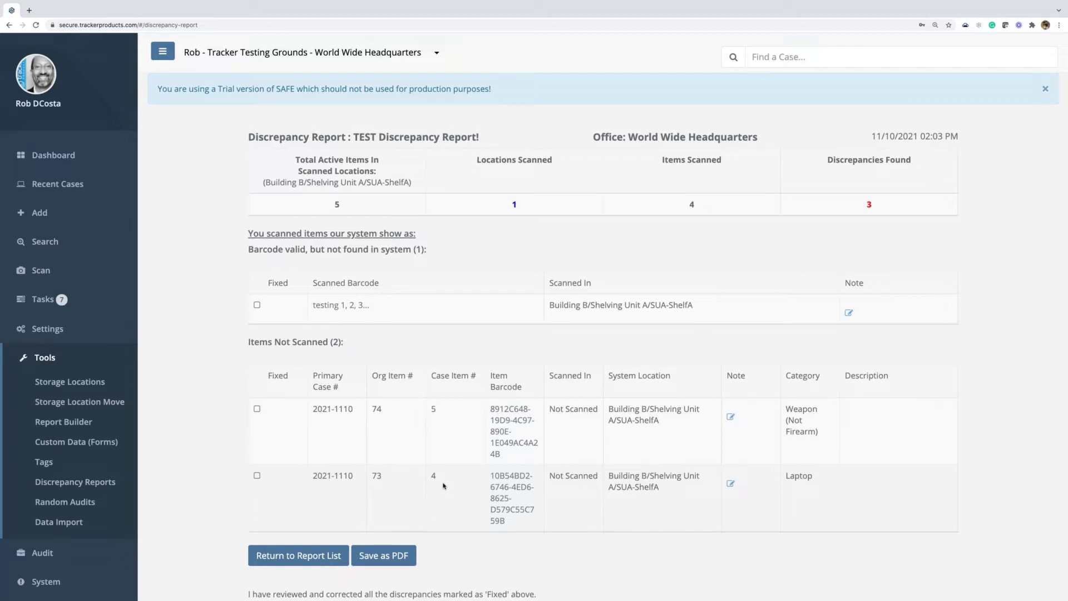
scroll(445, 485, "down", 3)
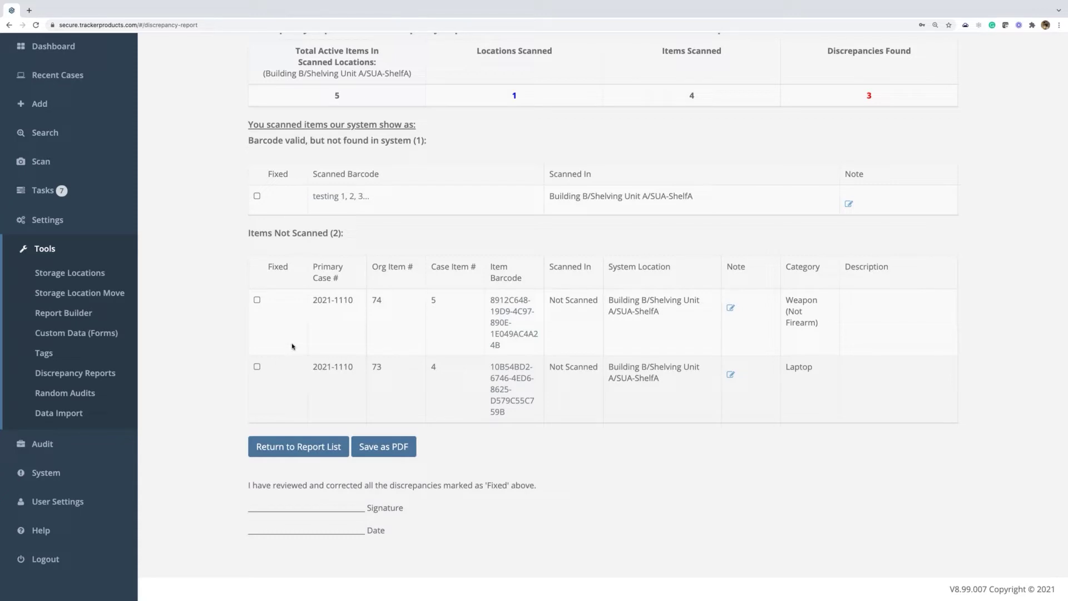
scroll(557, 240, "up", 2)
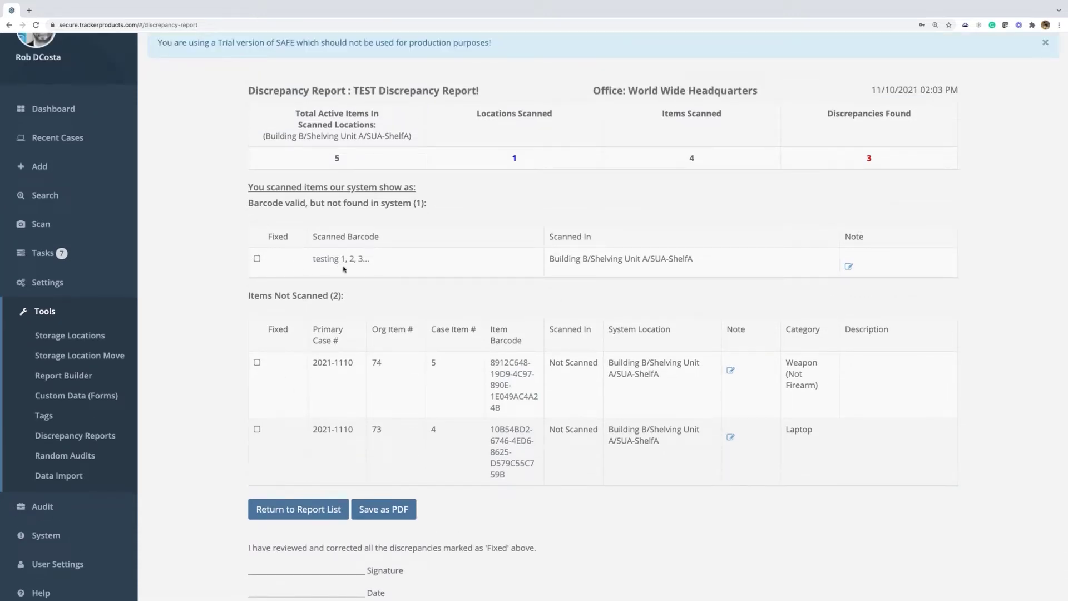
Add the note "Fixed. Item found in another Storage Location." to the testing 1, 2, 3... barcode, copying its text before saving
left_click_drag(848, 237, 865, 249)
left_click(850, 267)
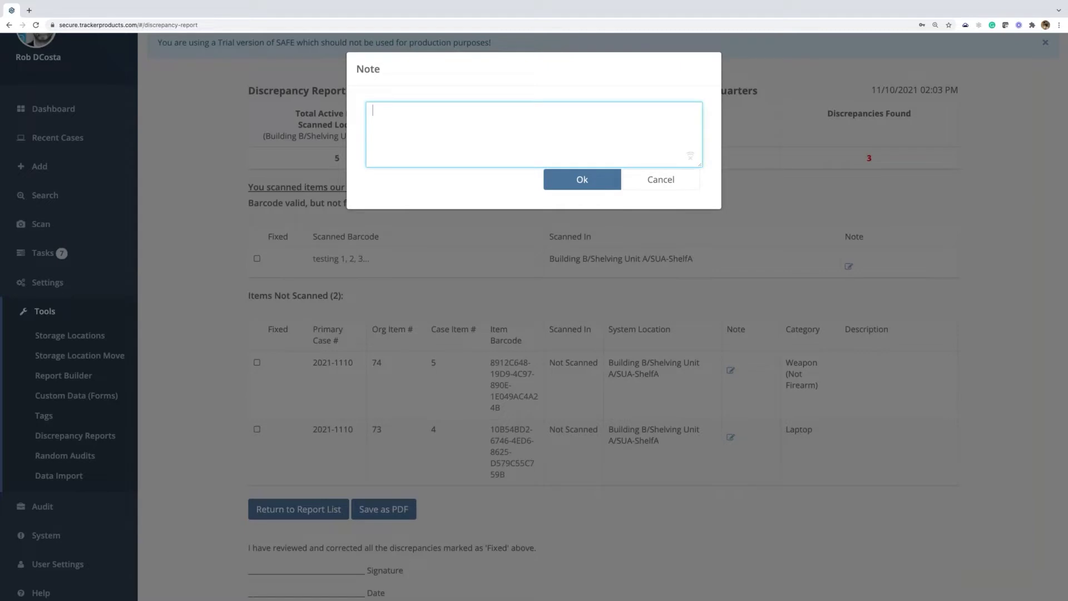
type("Fixed.  Item found in another")
key("BackSpace")
key("BackSpace")
key("BackSpace")
type("ther Storage Location.")
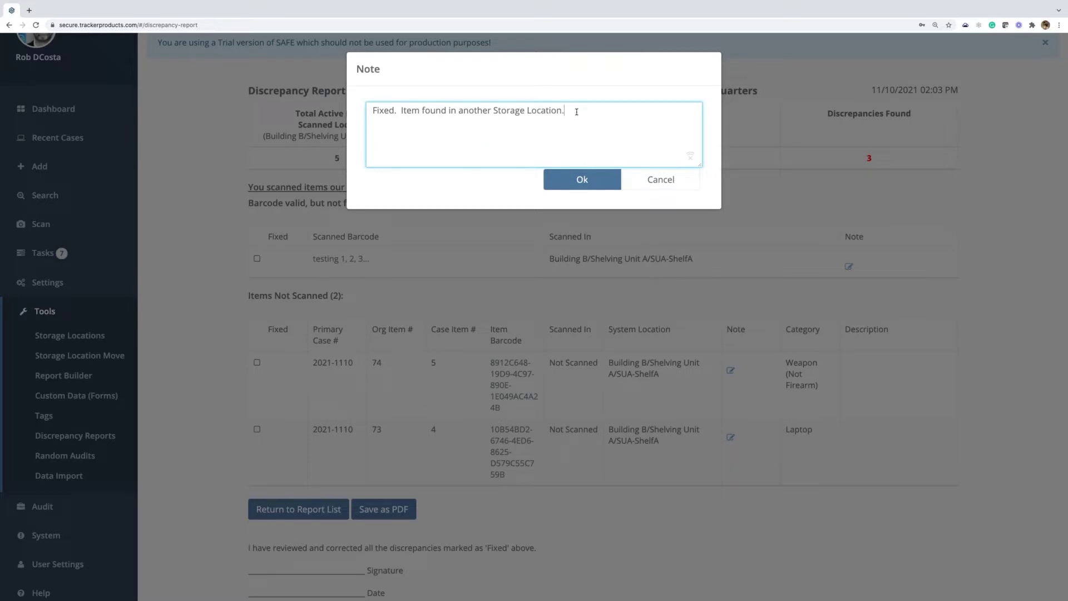
left_click_drag(576, 112, 364, 114)
key("ctrl+c")
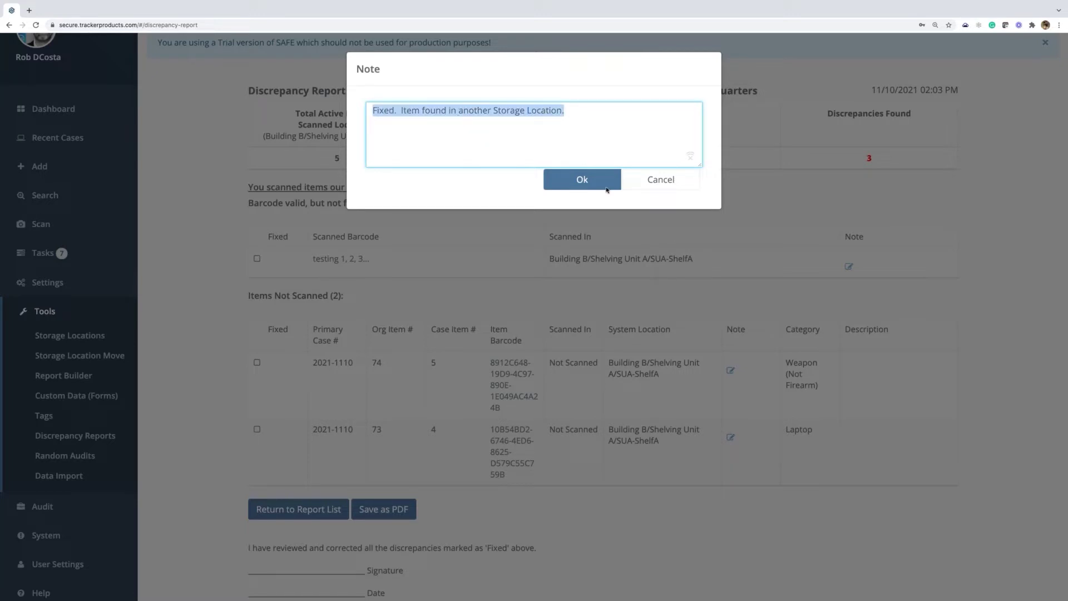
left_click(585, 182)
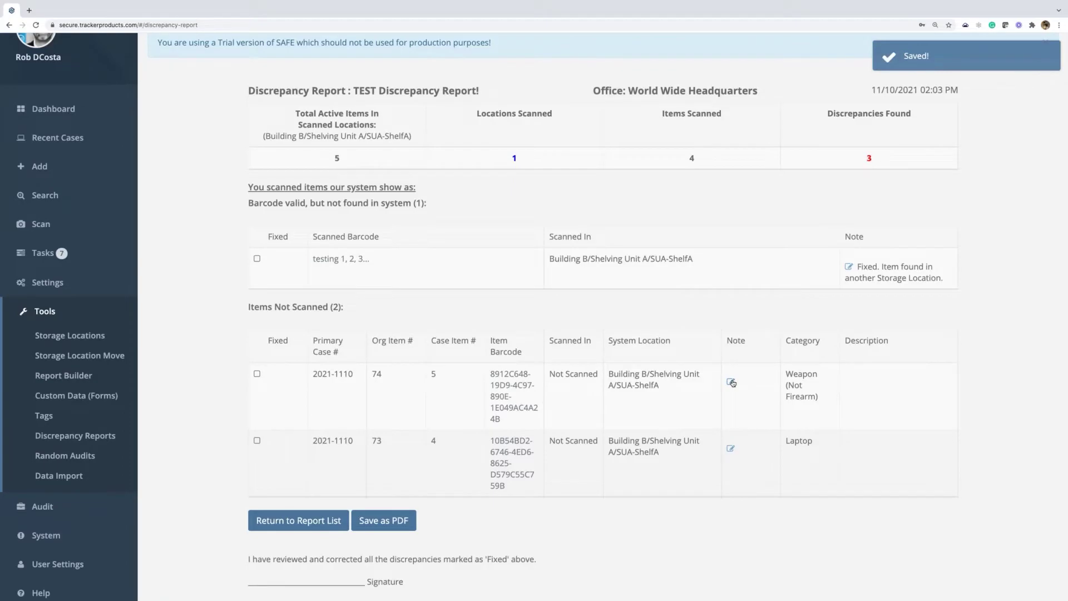
Add the copied note "Fixed. Item found in another Storage Location." to both unscanned items, the weapon and the laptop
left_click(732, 383)
key("ctrl+v")
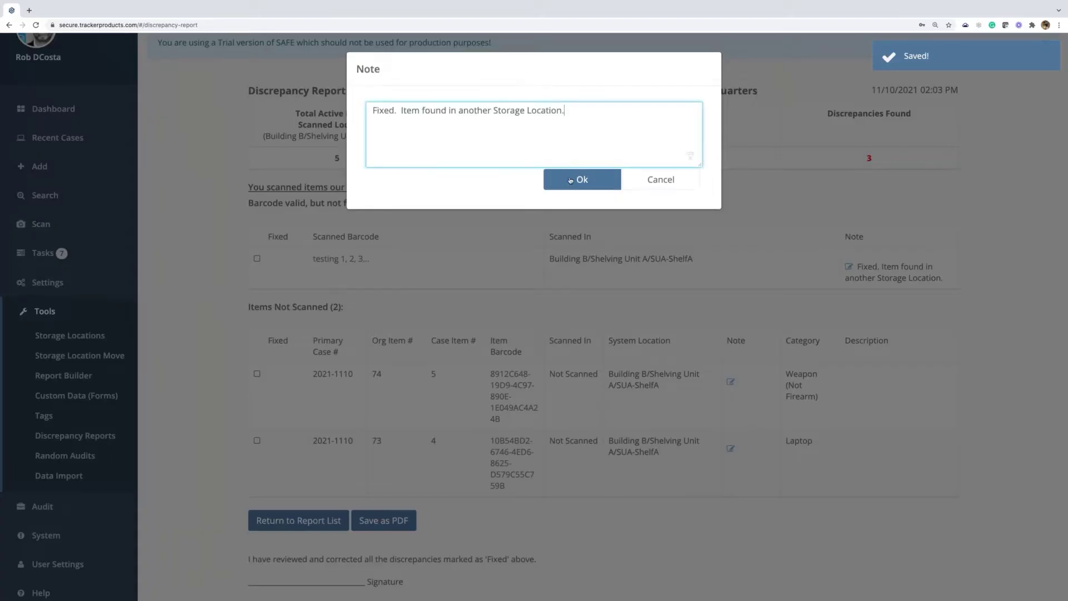
left_click(570, 179)
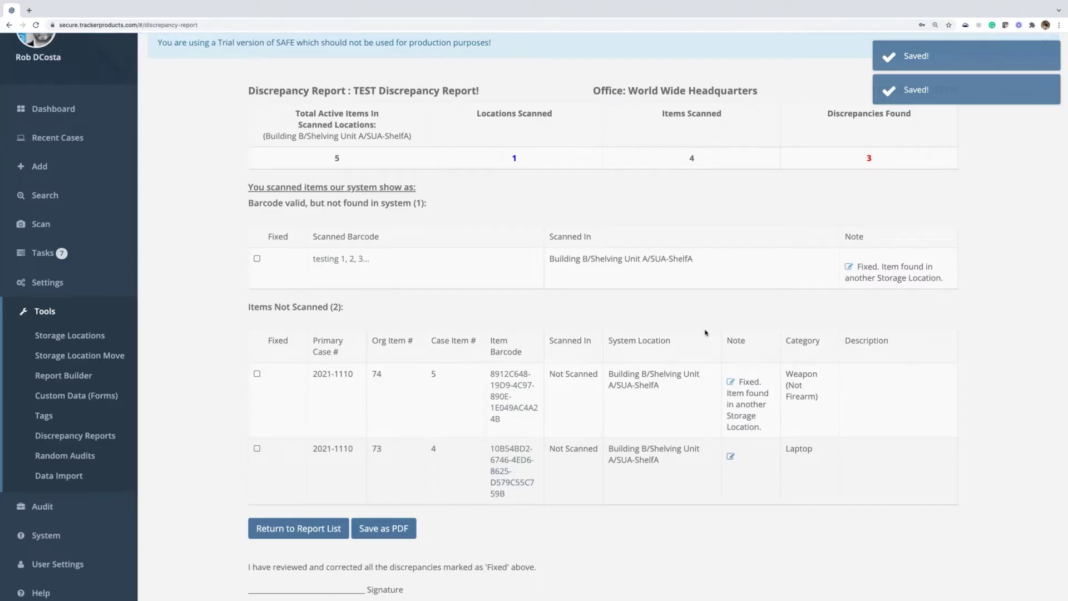
left_click(731, 456)
key("ctrl+v")
left_click(572, 185)
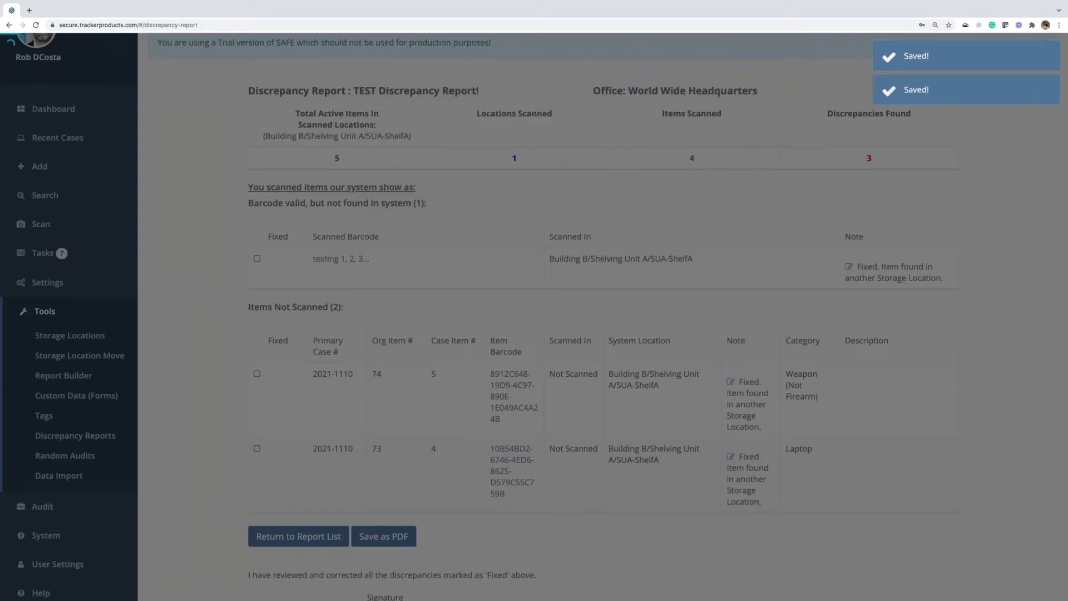
scroll(663, 402, "down", 3)
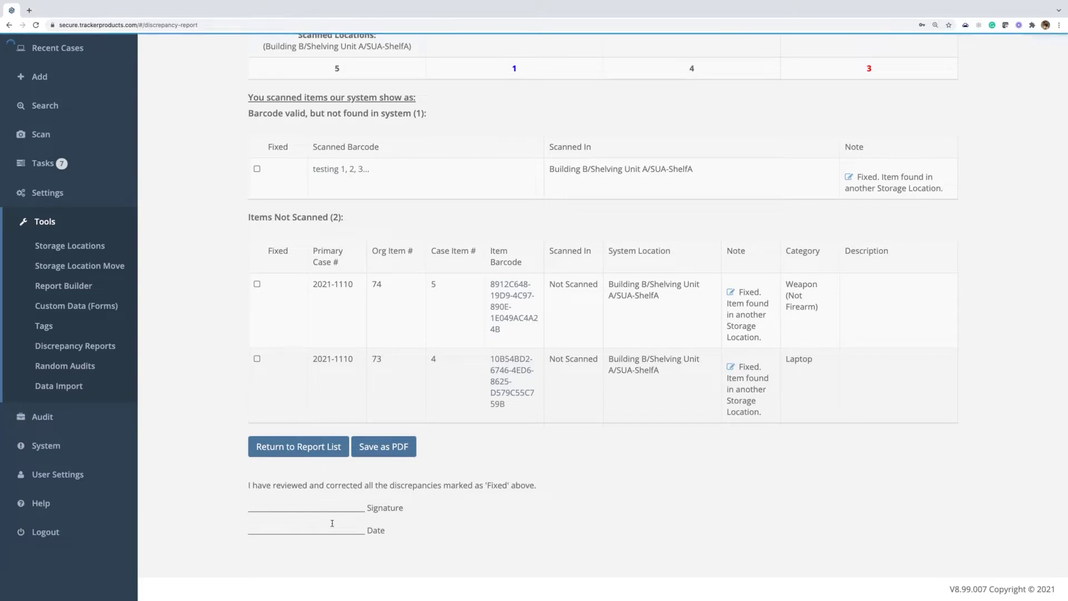
Return to the list of discrepancy reports and hide the report "TEST Discrepancy Report!"
scroll(203, 411, "up", 3)
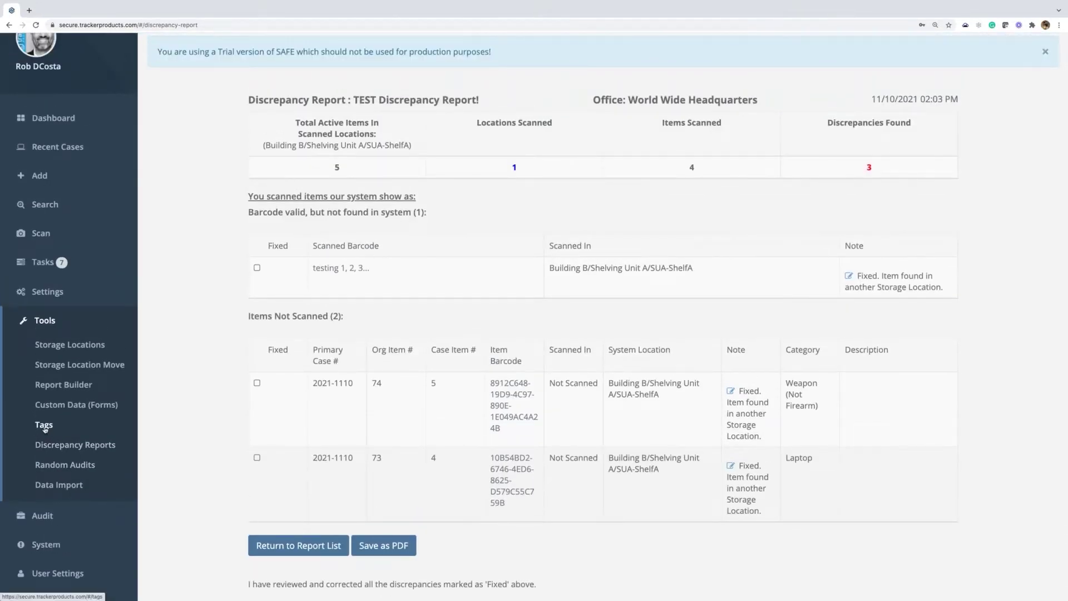
left_click(44, 429)
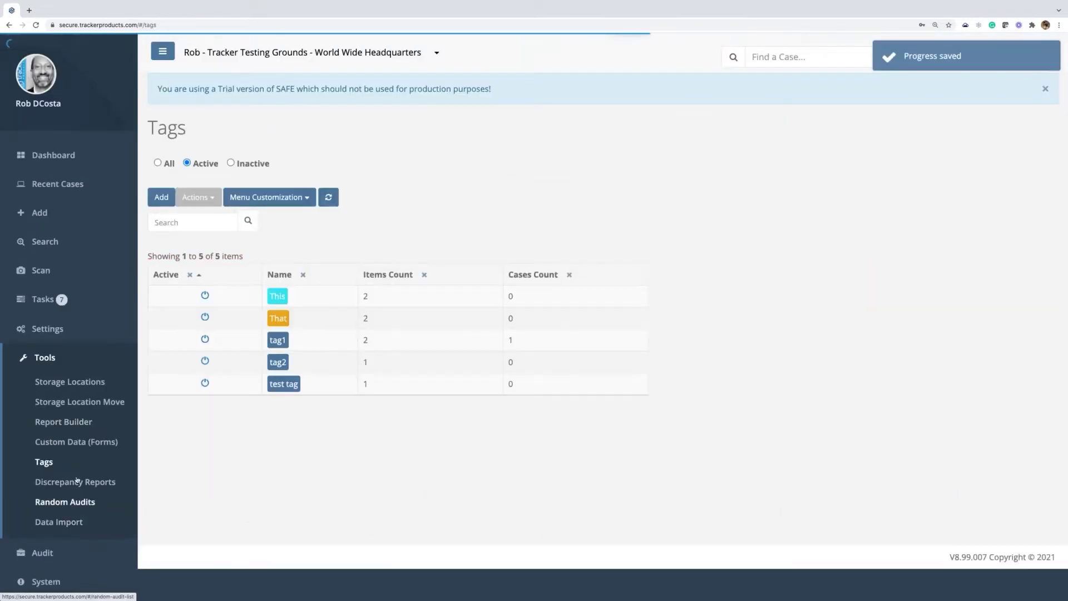
left_click(128, 481)
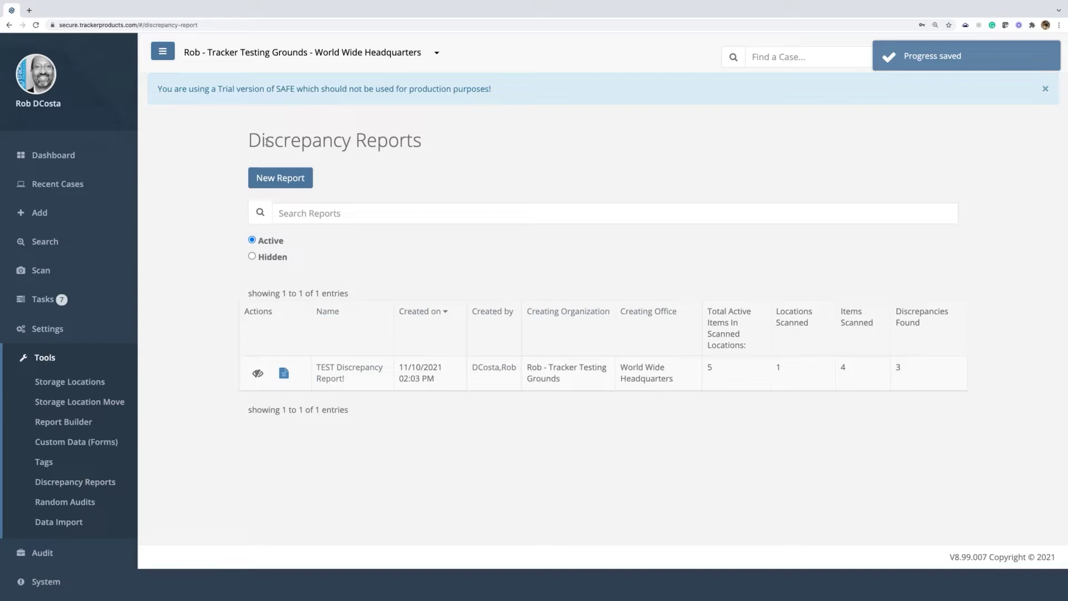
left_click_drag(248, 141, 434, 158)
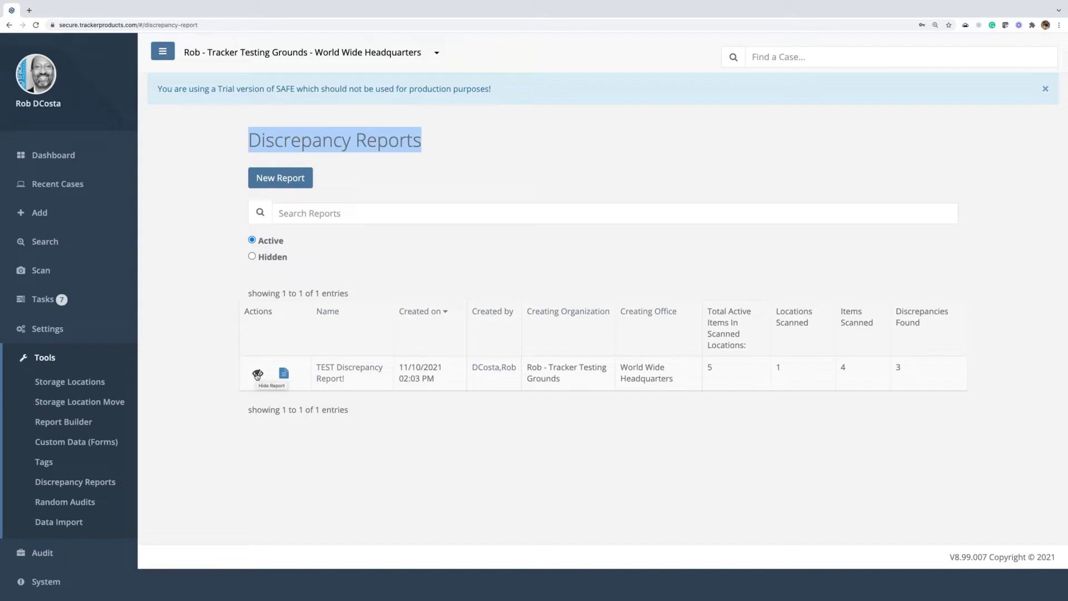
left_click(257, 374)
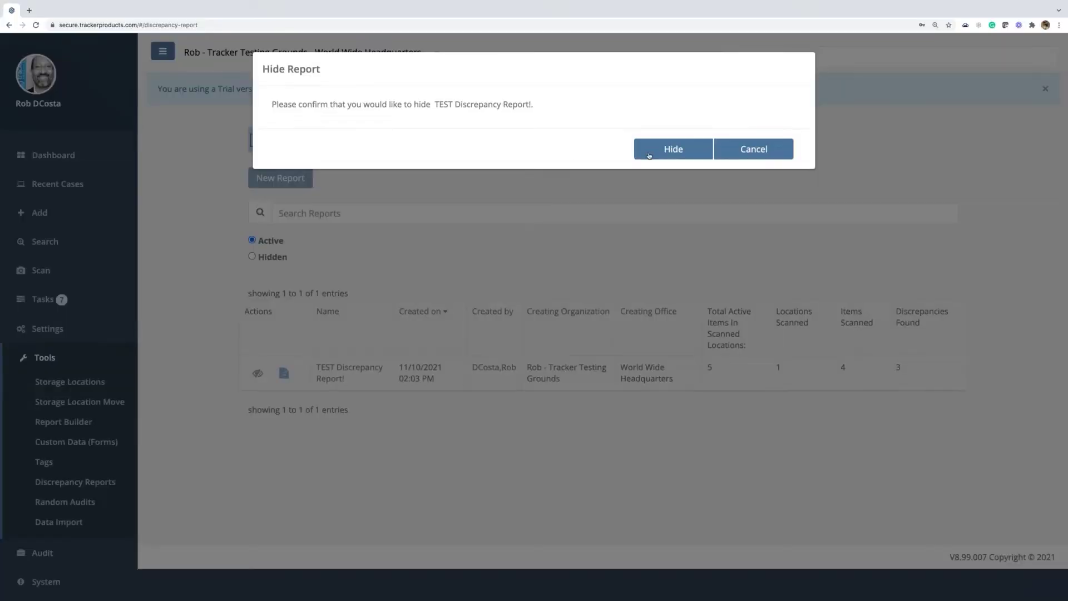
left_click(669, 149)
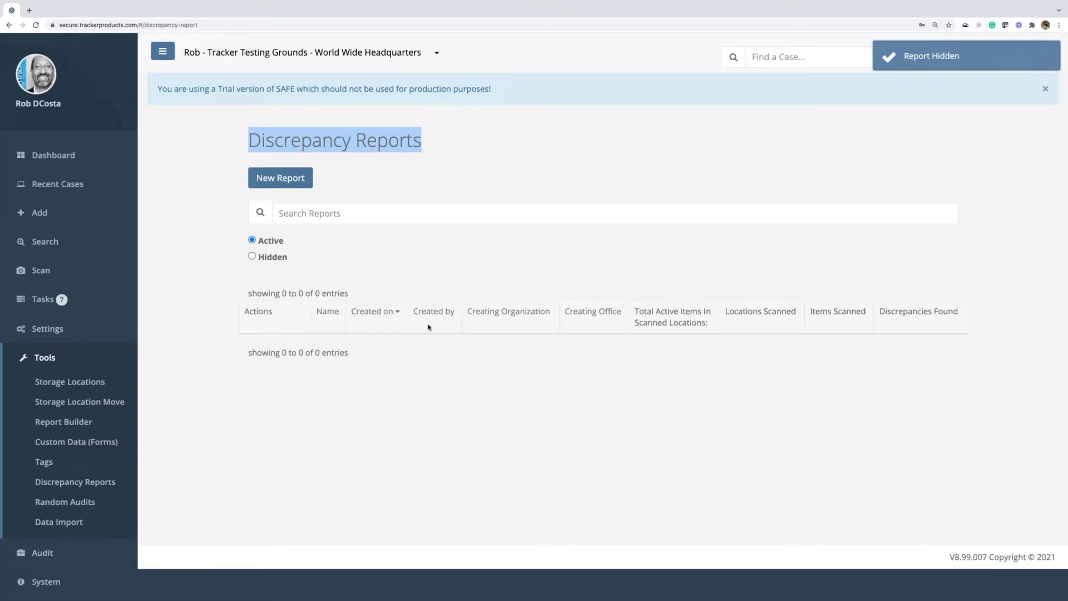
Switch the discrepancy report list to hidden reports and look through the entries
left_click(252, 257)
scroll(532, 275, "down", 4)
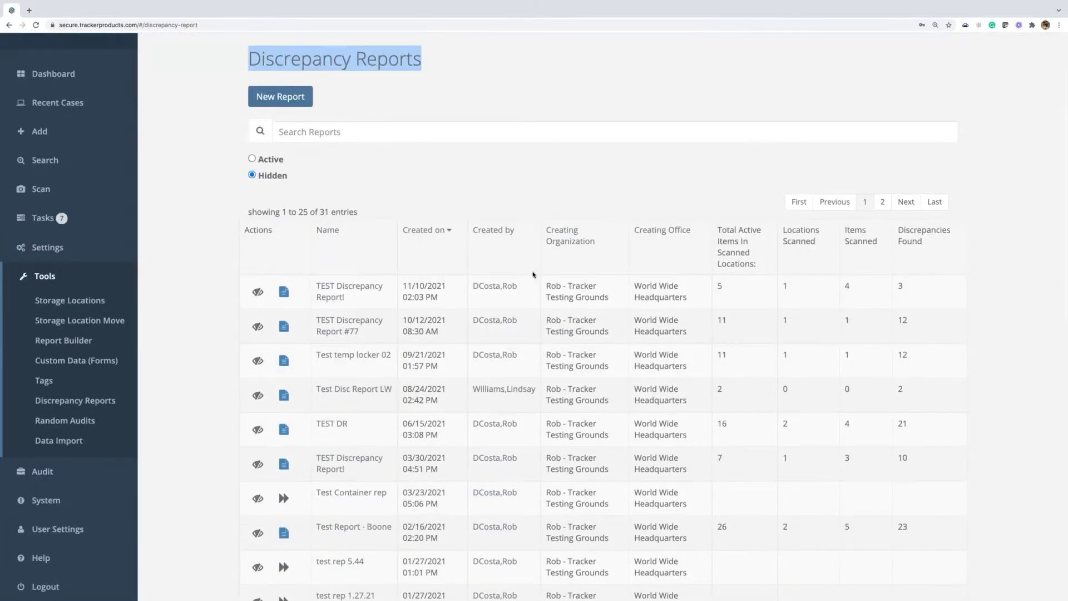
scroll(533, 274, "down", 3)
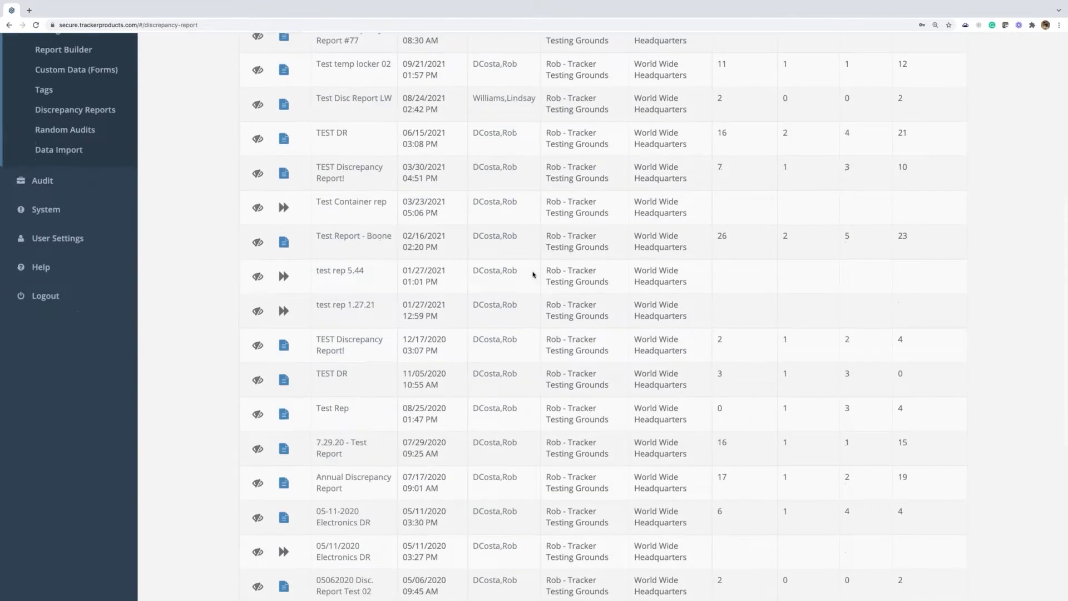
scroll(532, 274, "up", 5)
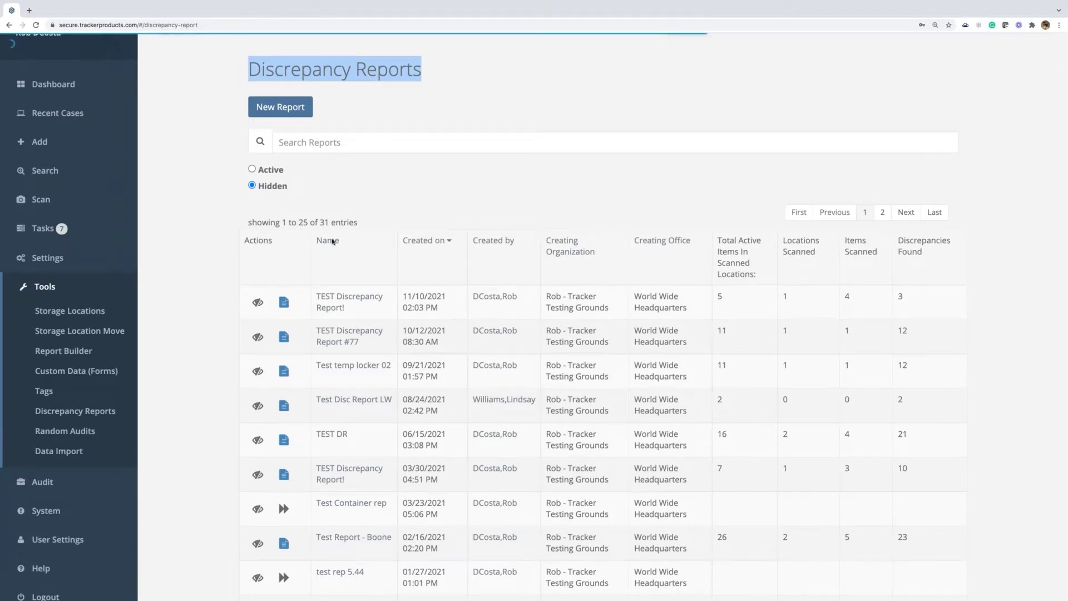
scroll(89, 412, "up", 1)
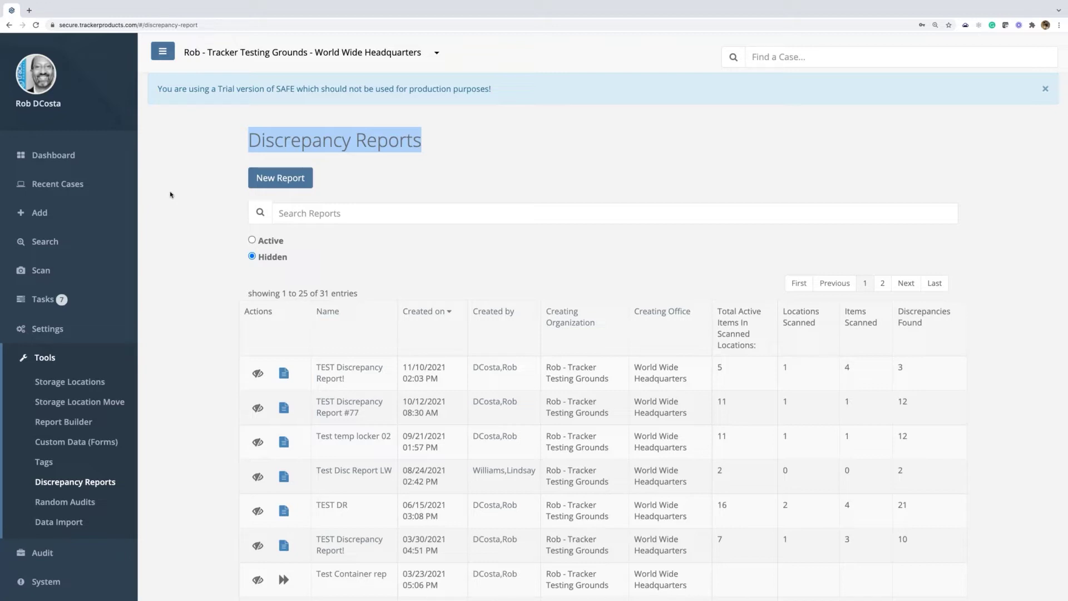
Open recent case 2021-1110 and view the scan history of its item 1, the cell phone
left_click(50, 186)
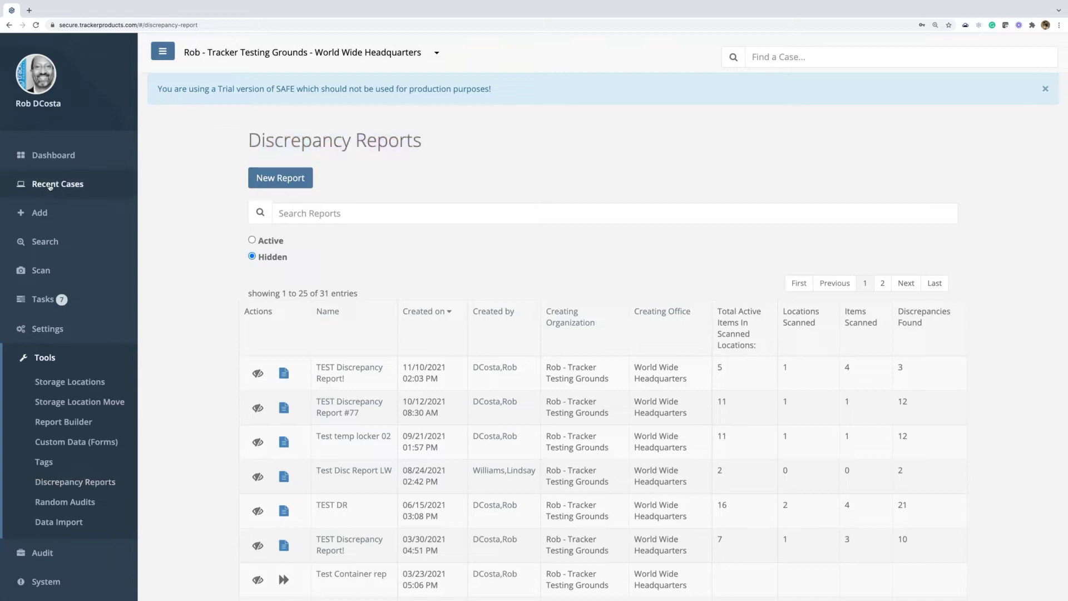
left_click(53, 210)
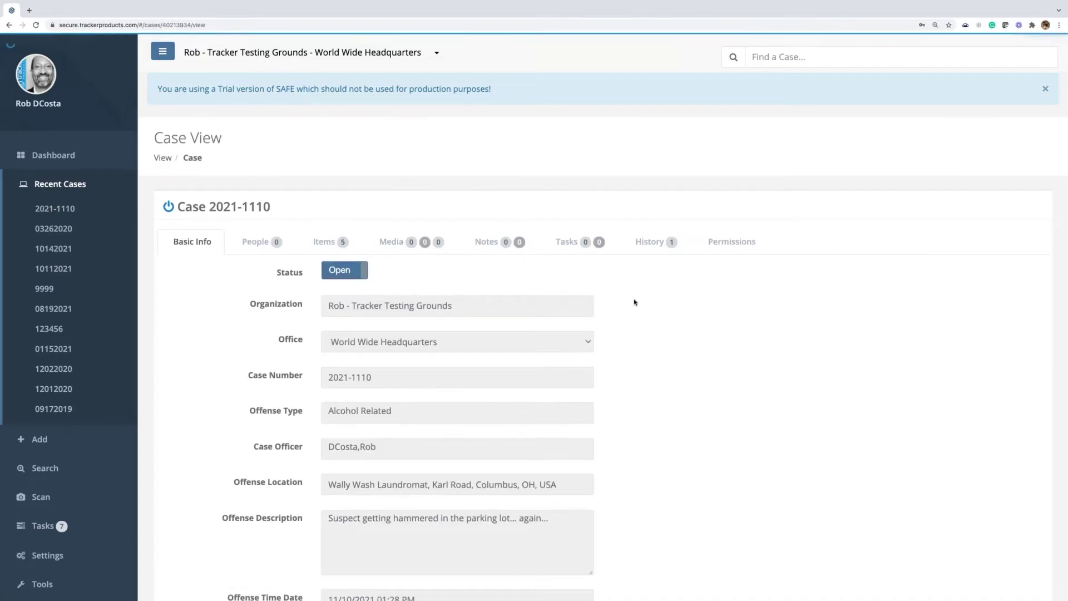
left_click(327, 241)
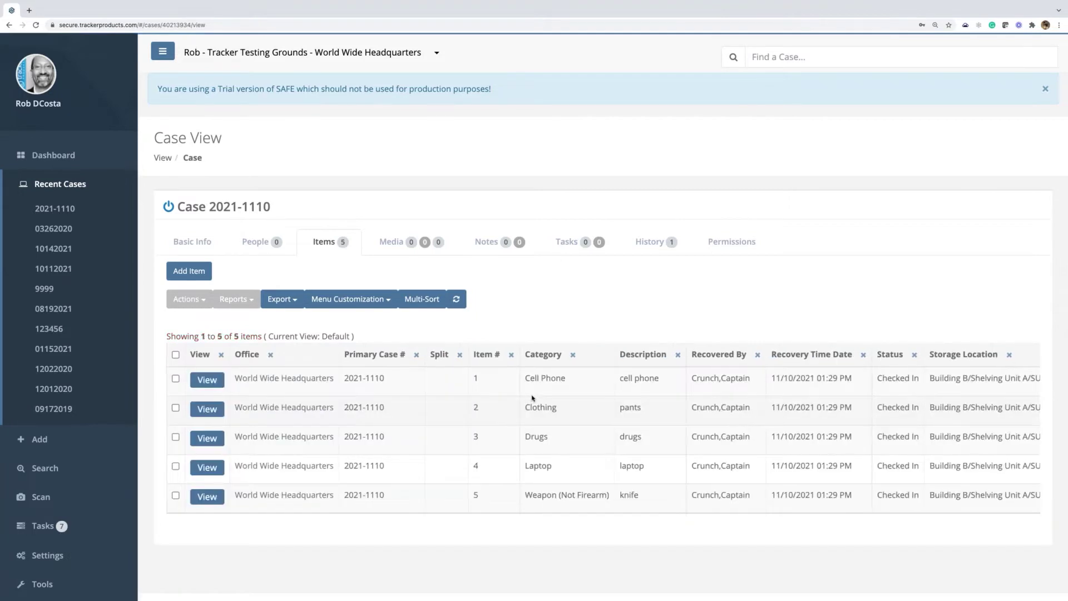
scroll(533, 398, "right", 6)
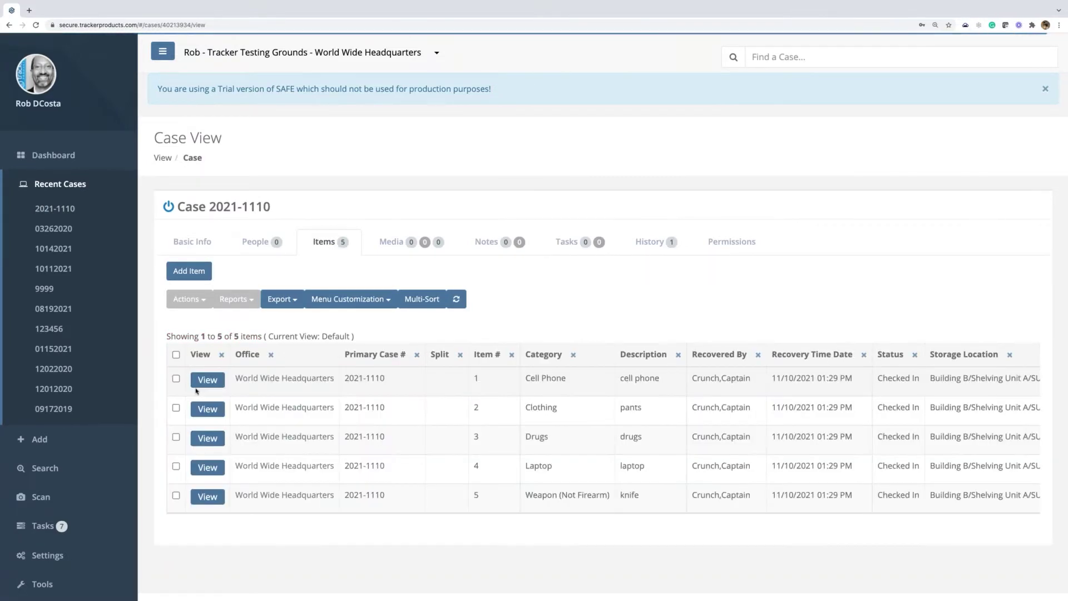
left_click(204, 382)
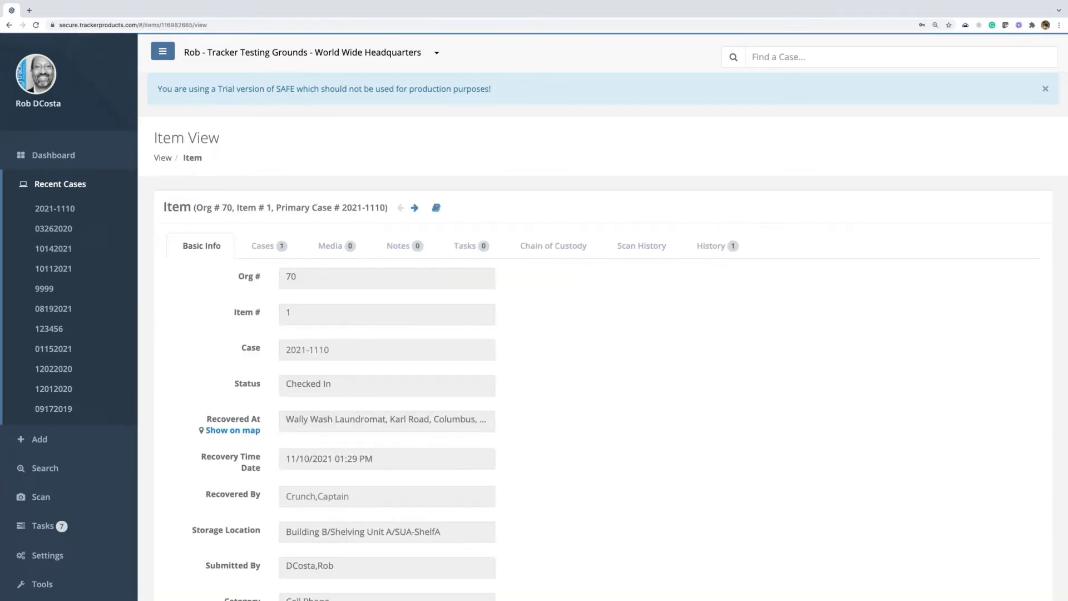
left_click(633, 251)
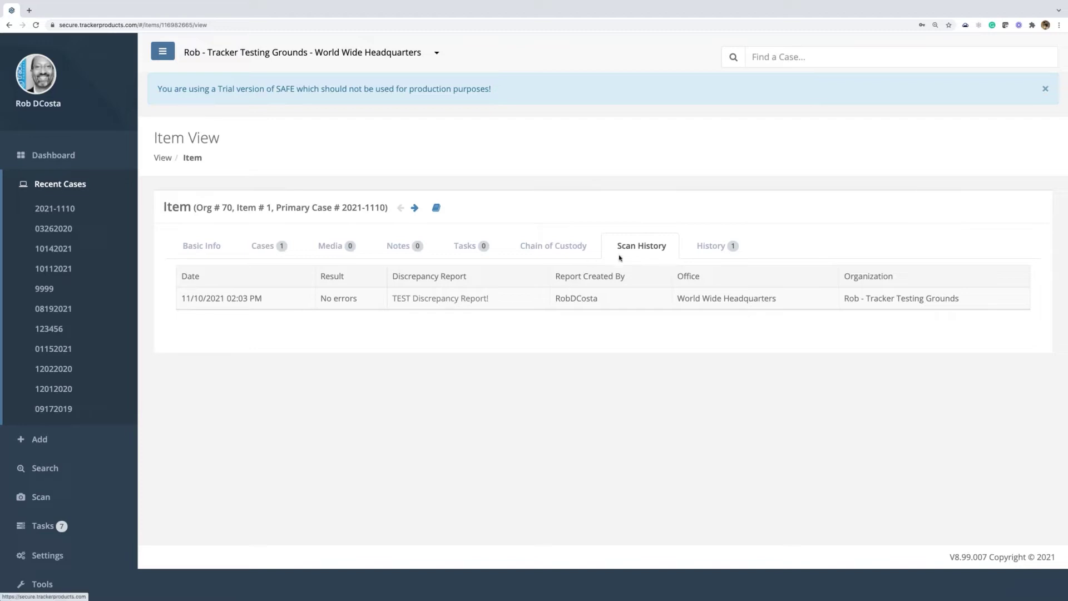
Start a new random audit report and name it "TEST Random Audit!"
left_click(59, 184)
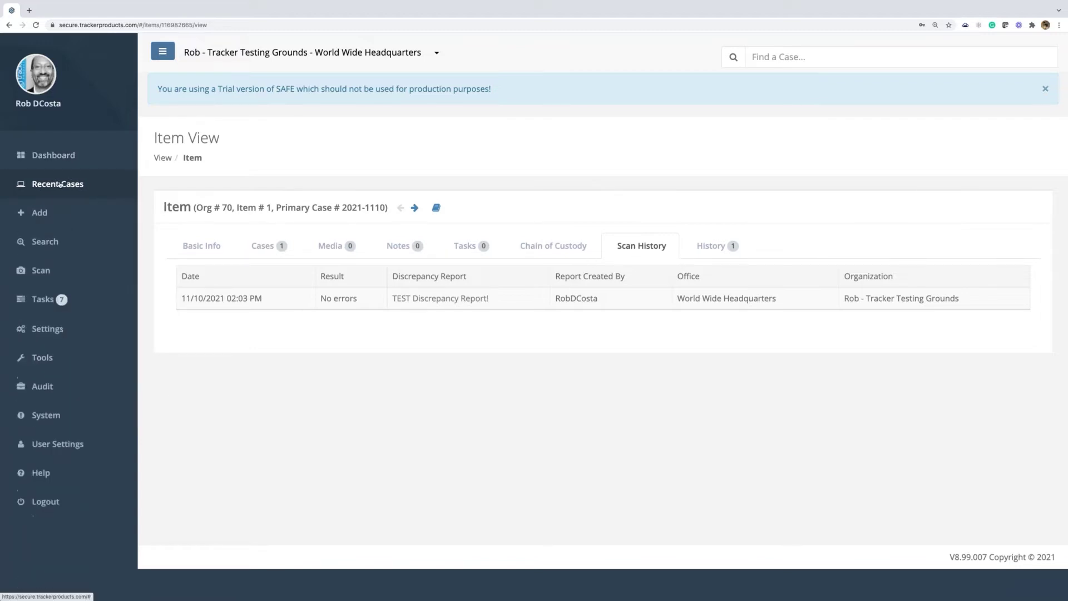
left_click(52, 359)
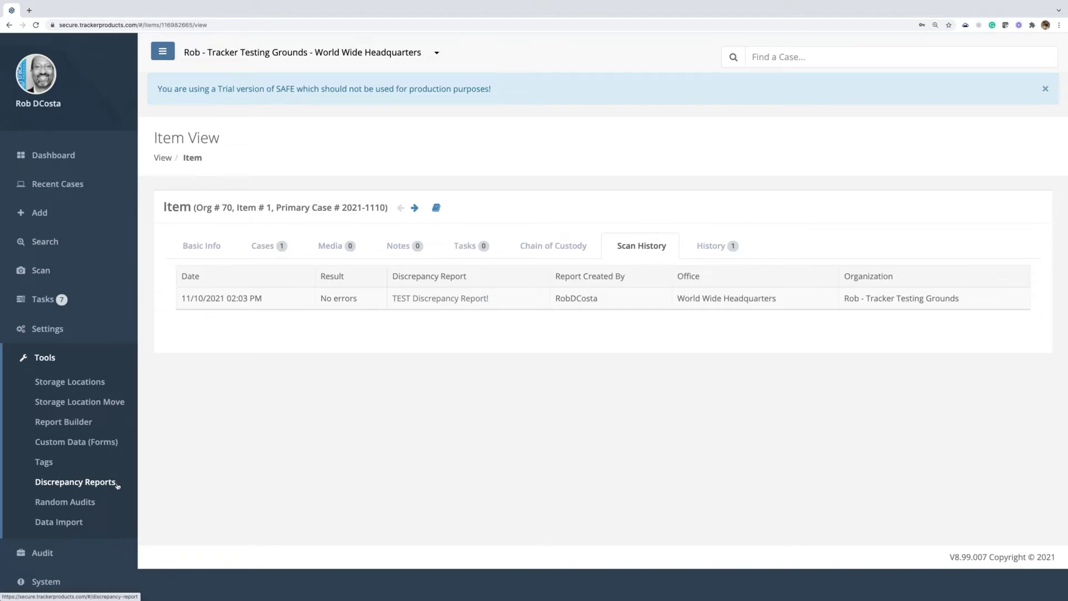
left_click(95, 504)
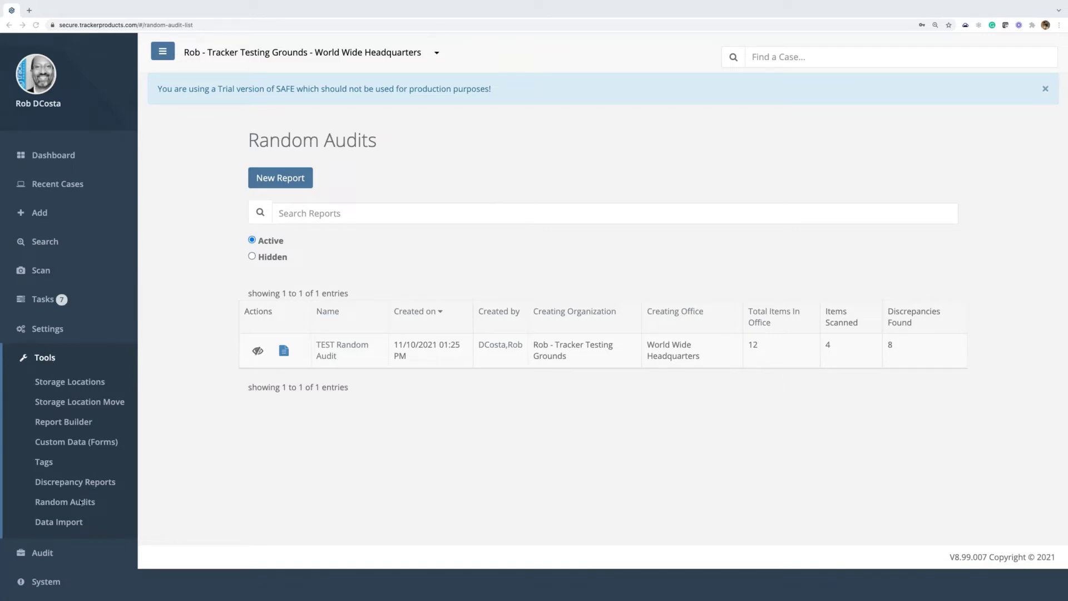
left_click(295, 179)
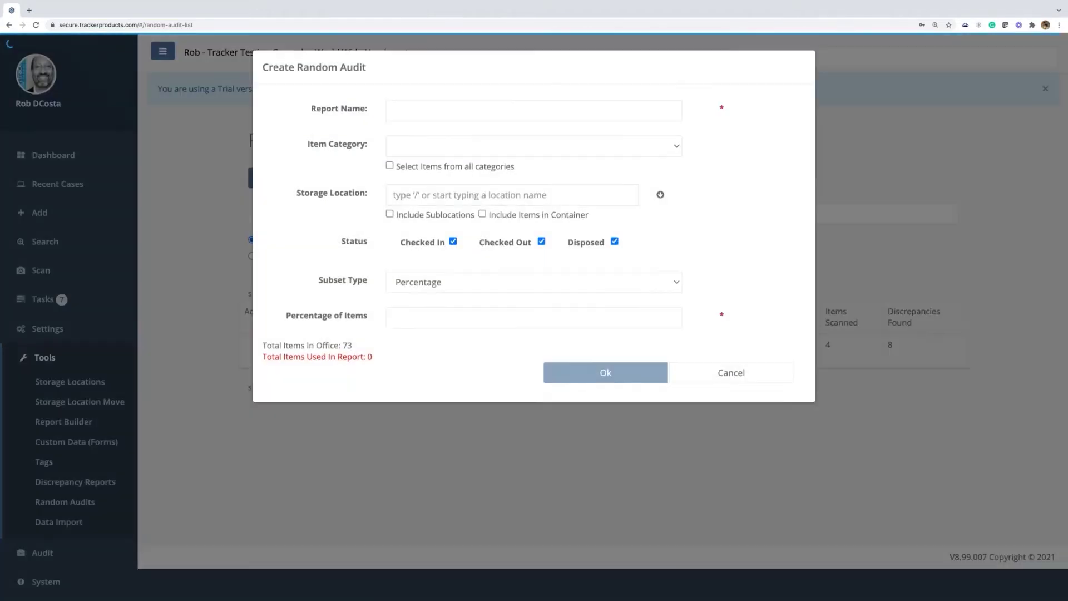
left_click_drag(308, 111, 374, 110)
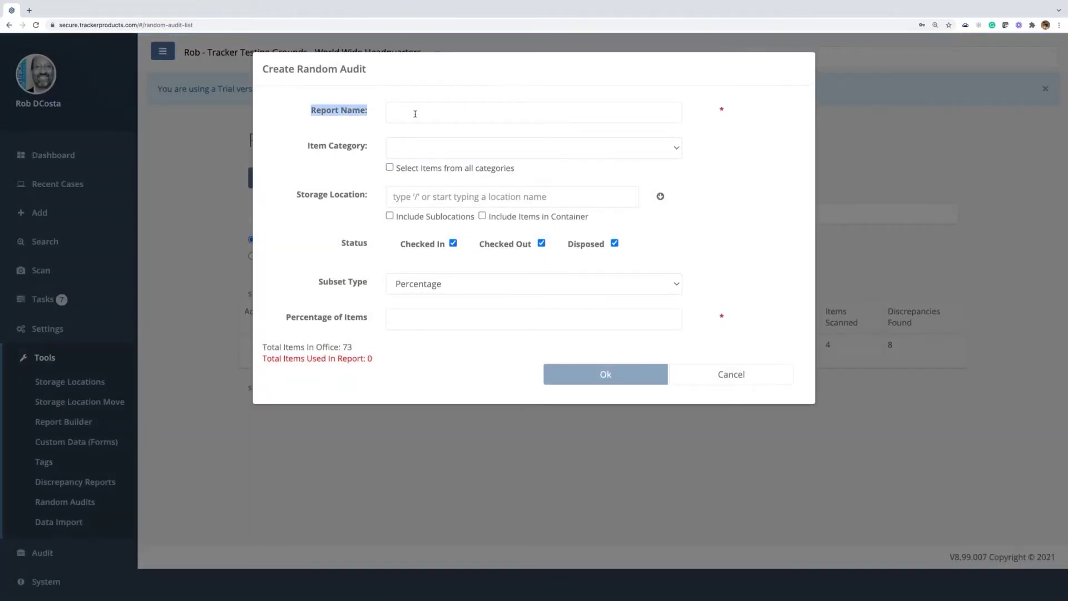
left_click(415, 112)
left_click(443, 151)
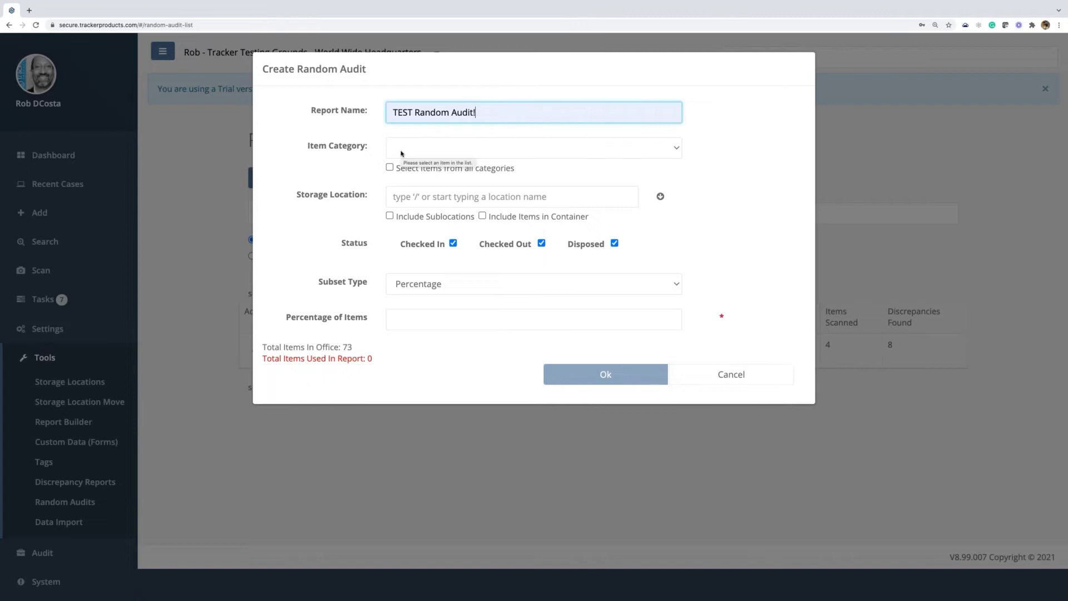
Look through the available item categories, then set the audit to select items from all categories
left_click_drag(307, 146, 368, 149)
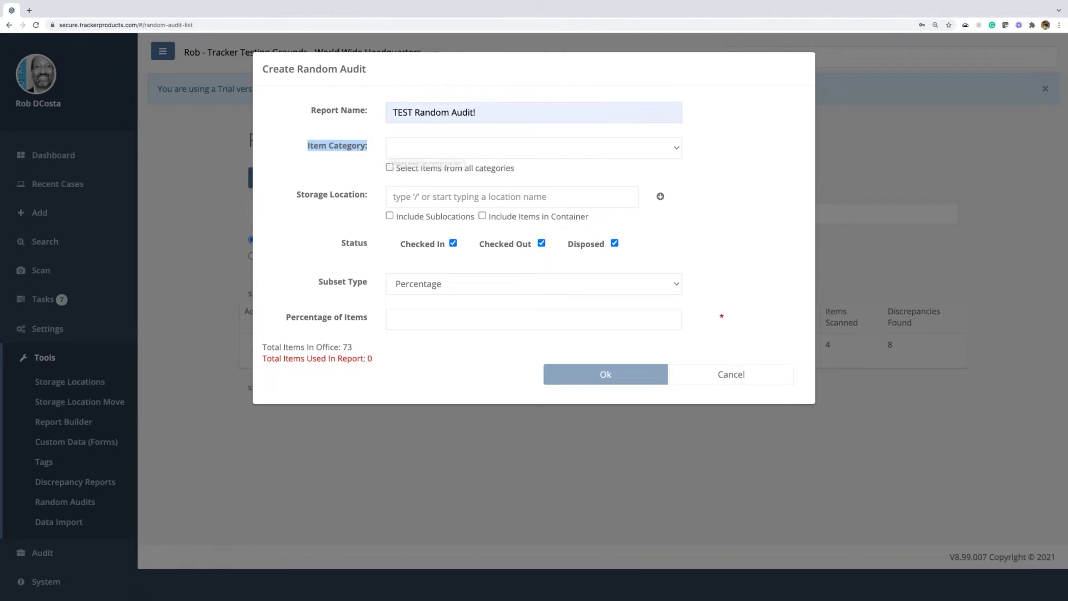
left_click(548, 150)
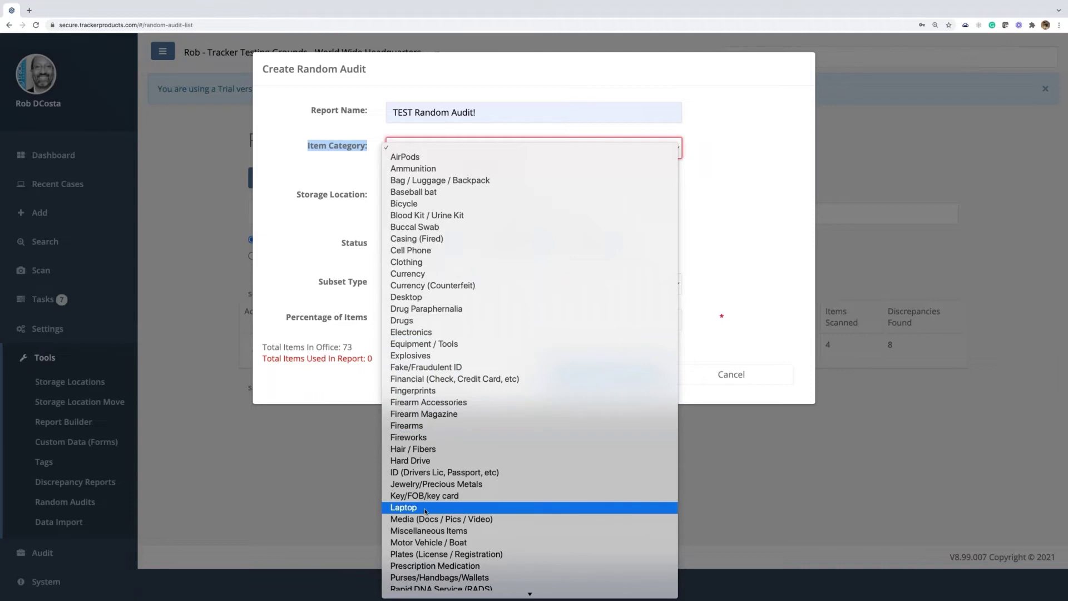
left_click(310, 232)
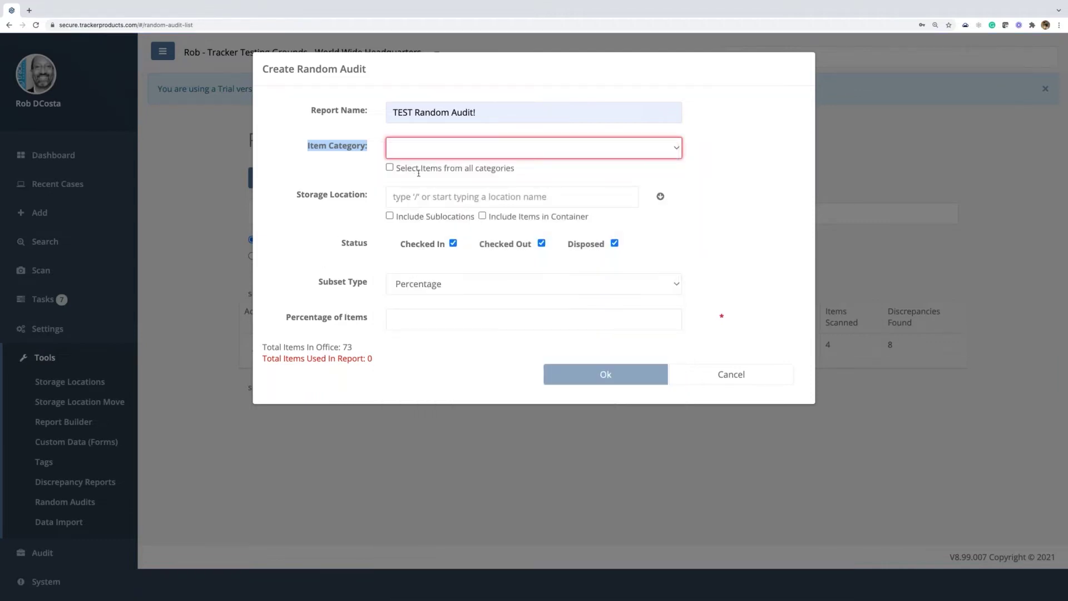
left_click_drag(395, 168, 522, 169)
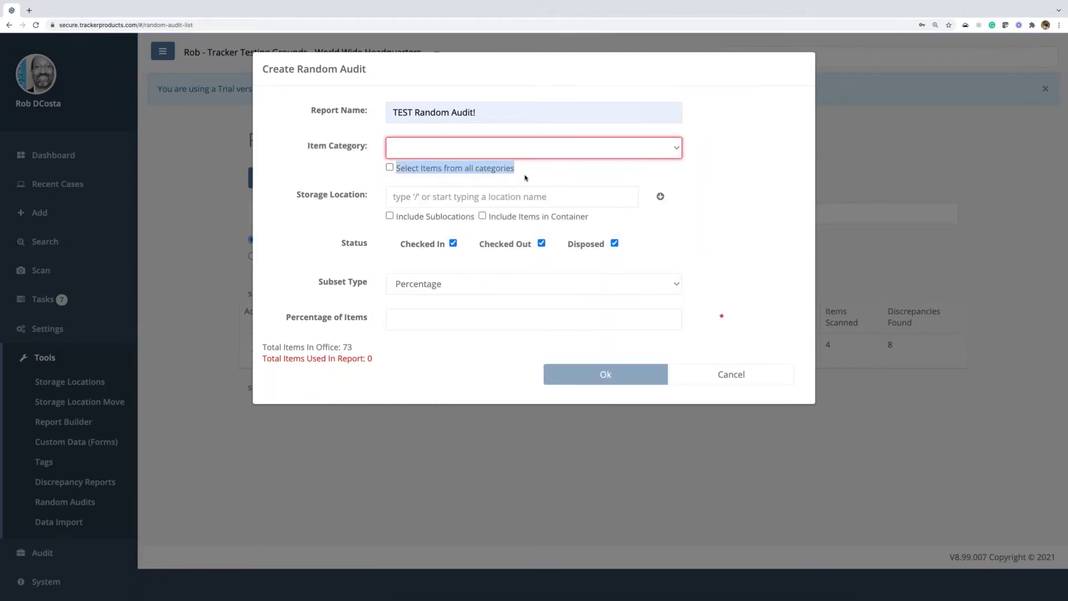
left_click(390, 168)
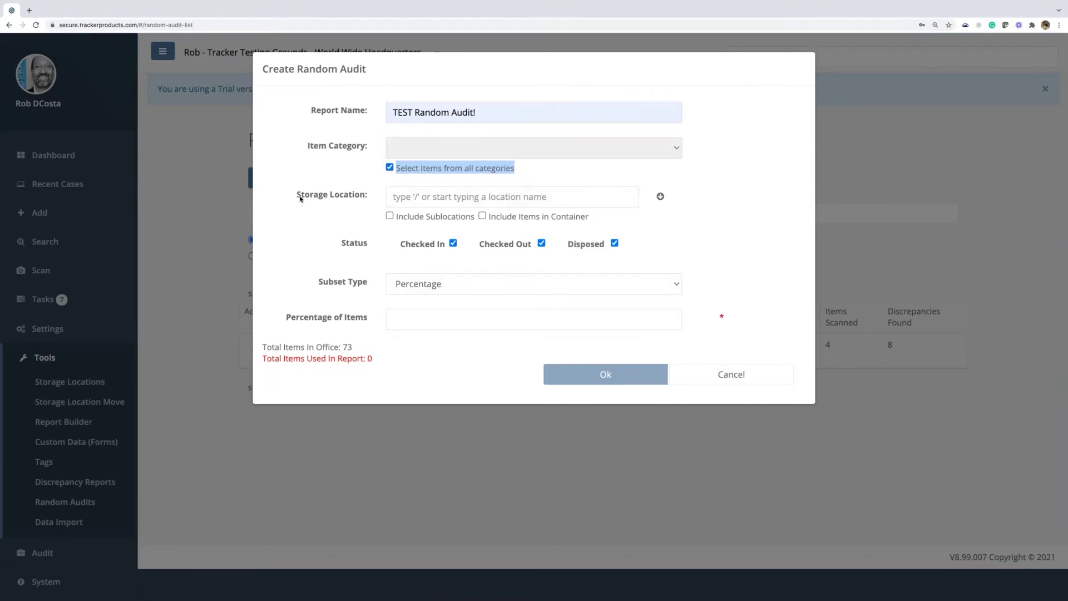
Exclude checked-out and disposed items from the random audit, keeping only the Checked In status
left_click_drag(295, 196, 370, 195)
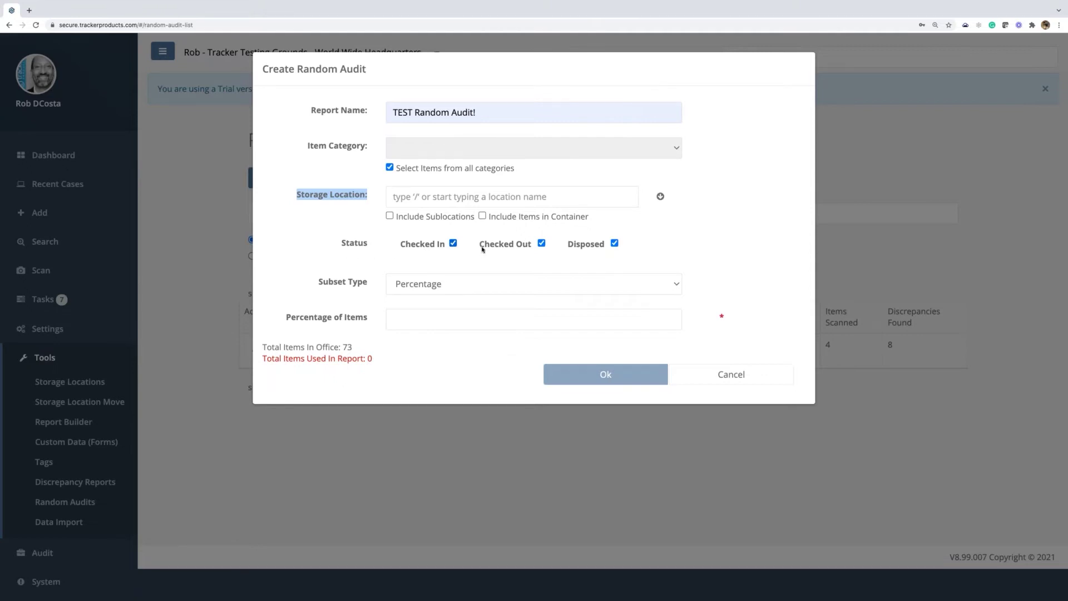
left_click(541, 245)
left_click(614, 244)
Set the audit's subset type to Number with 4 items and create the random audit
left_click(459, 287)
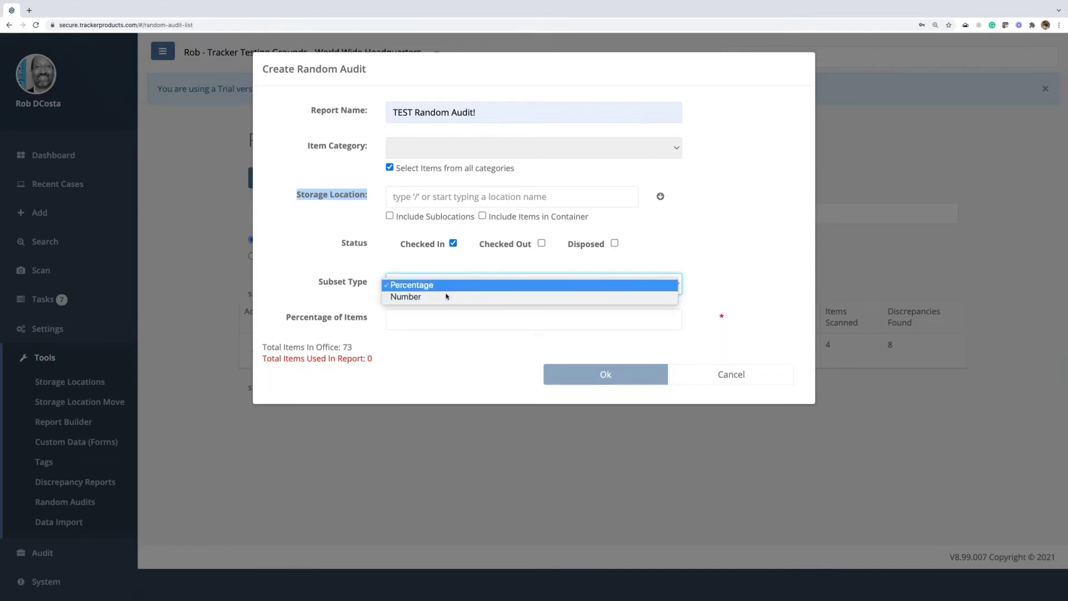
left_click(443, 299)
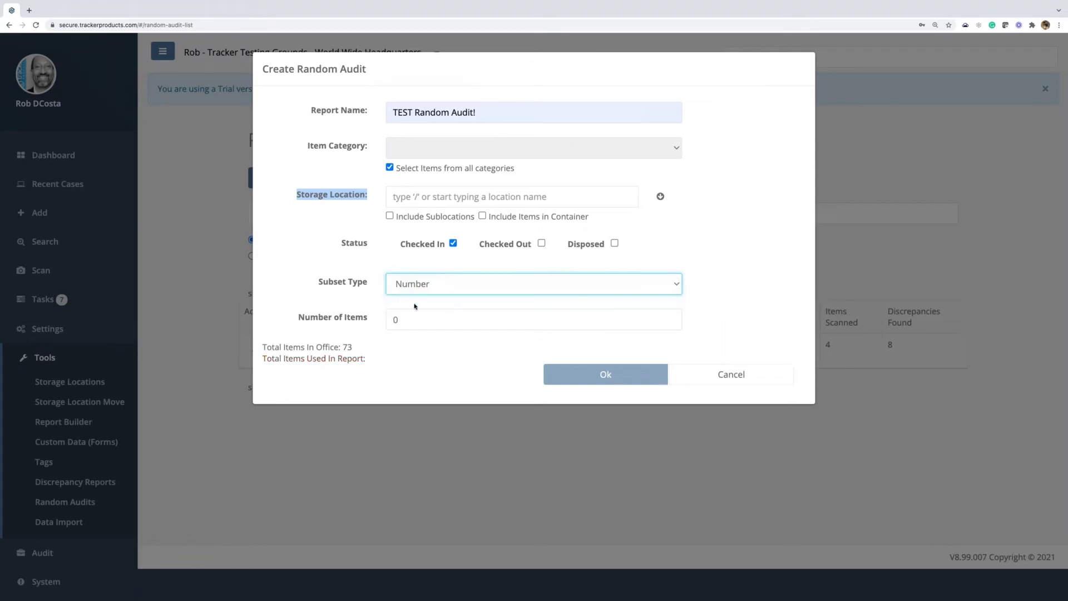
left_click_drag(401, 320, 388, 320)
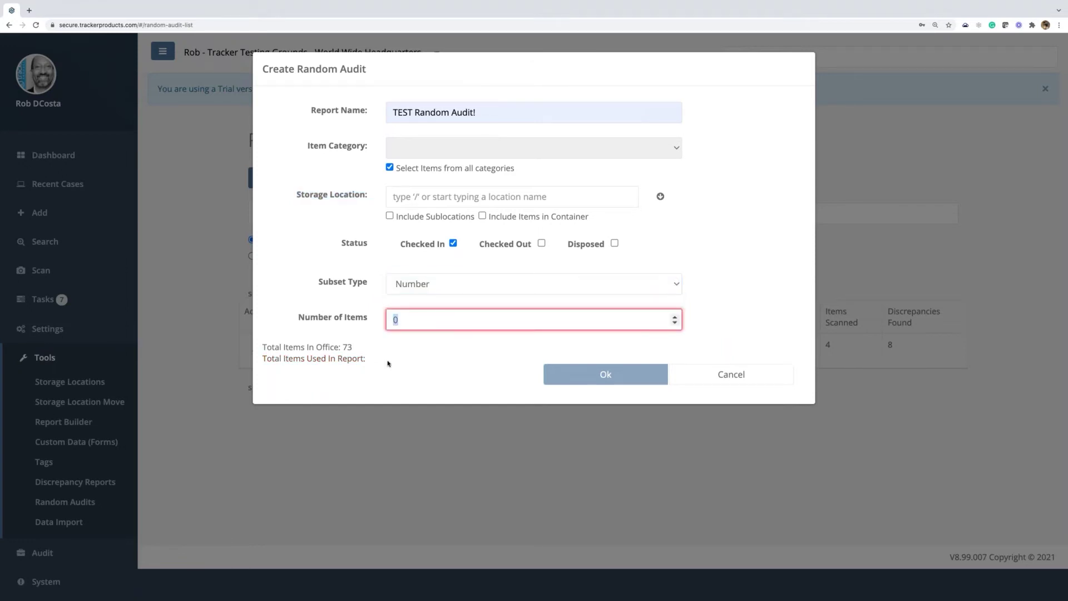
type("4")
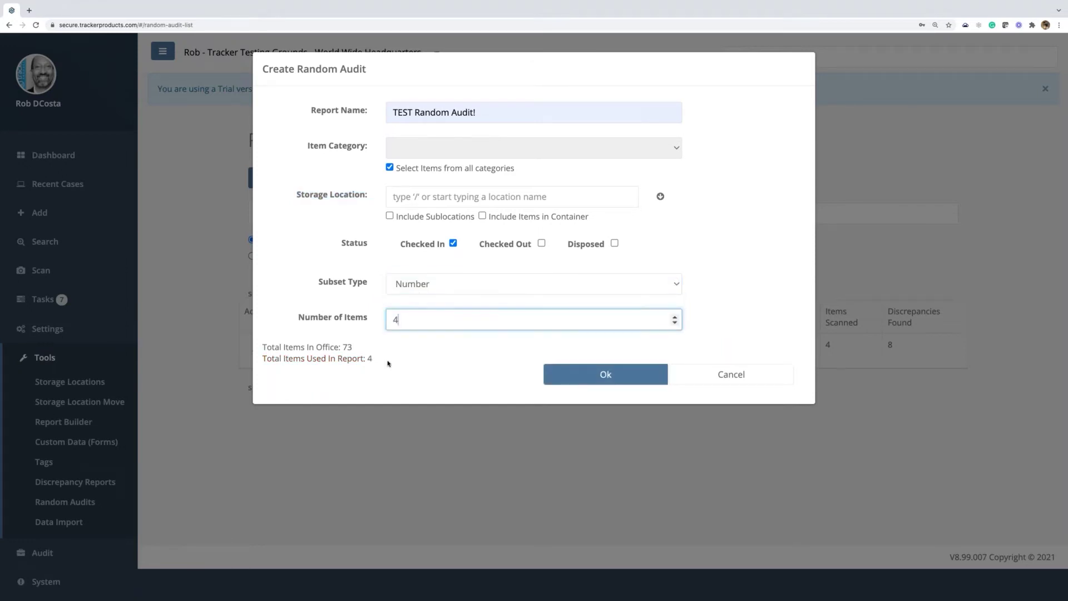
left_click(604, 375)
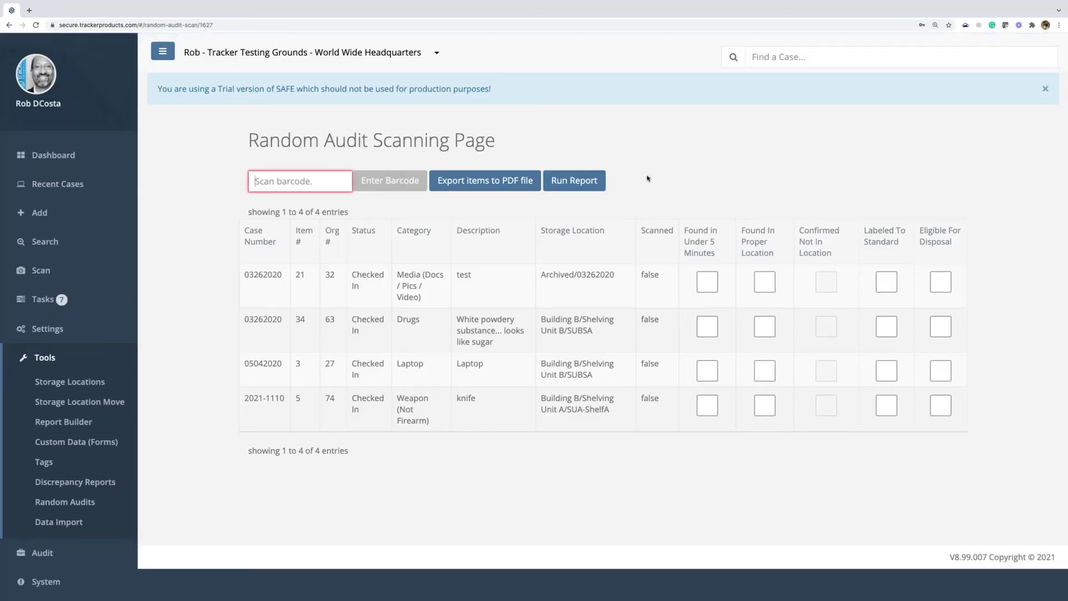
Review the random audit scanning page, including the storage locations, barcode entry and the columns for recording each item's audit findings
left_click_drag(248, 139, 495, 141)
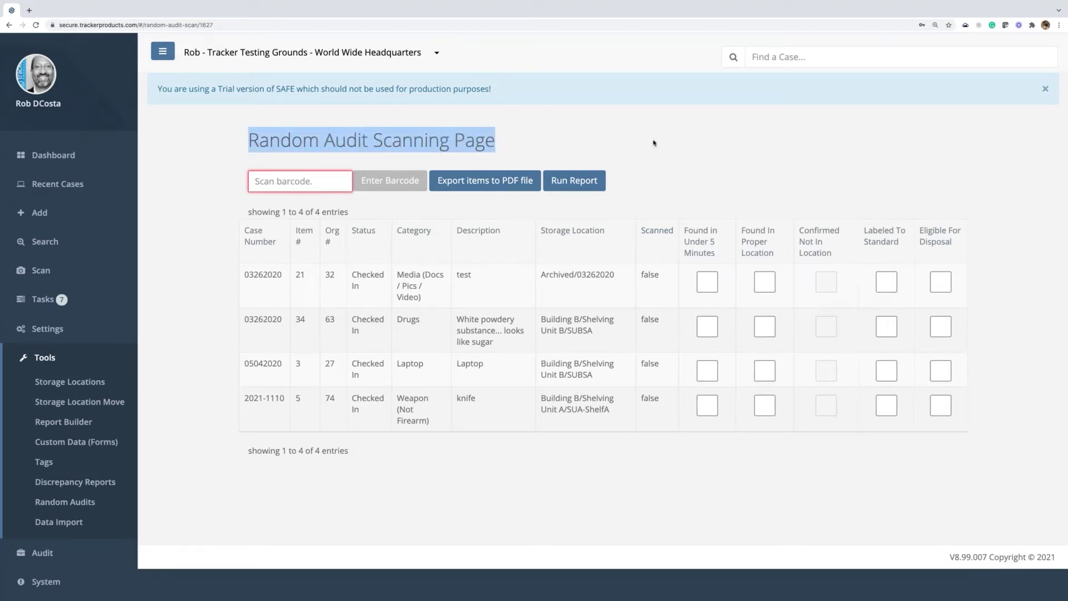
left_click_drag(540, 231, 612, 234)
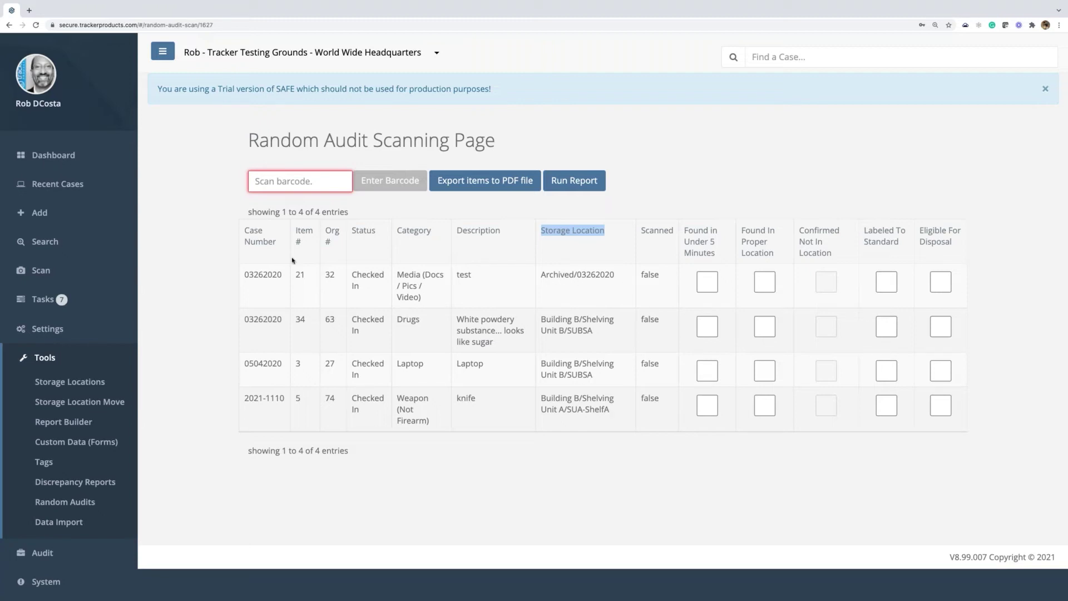
left_click(279, 183)
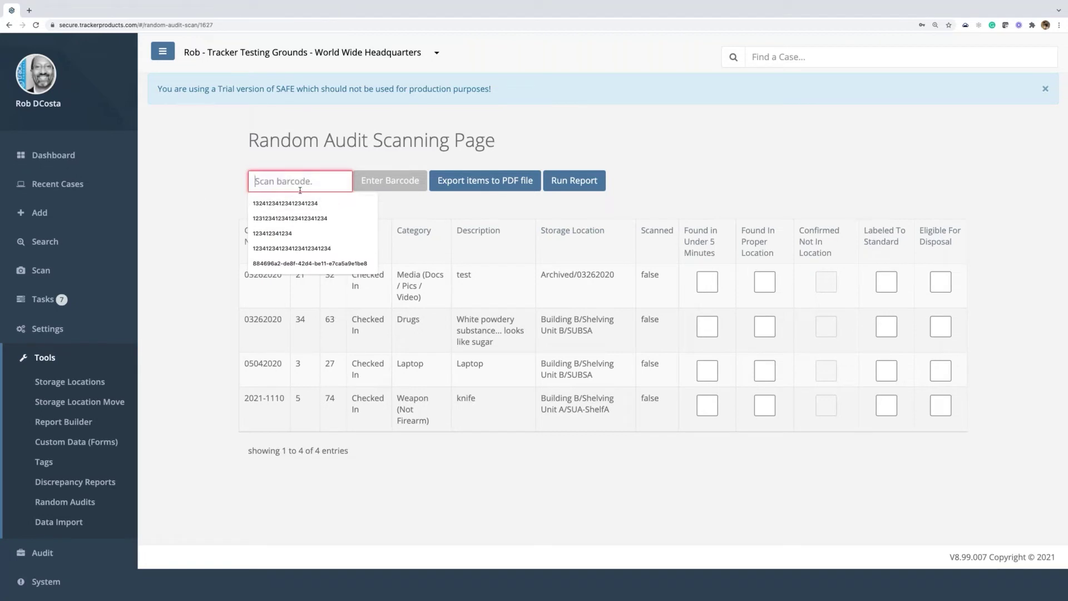
left_click(596, 153)
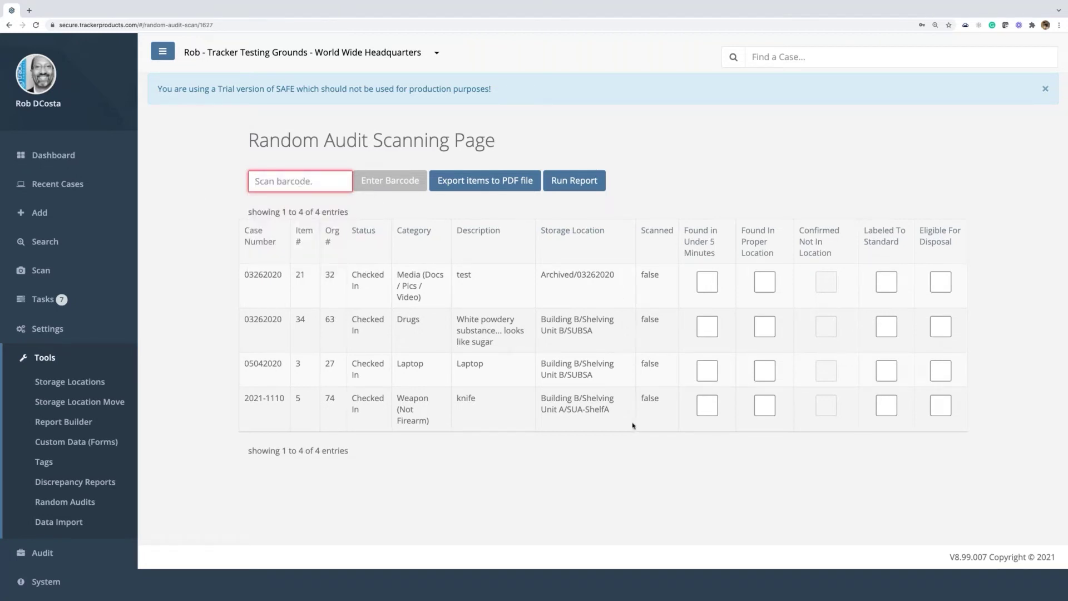
left_click_drag(723, 225, 682, 232)
left_click_drag(766, 242, 924, 253)
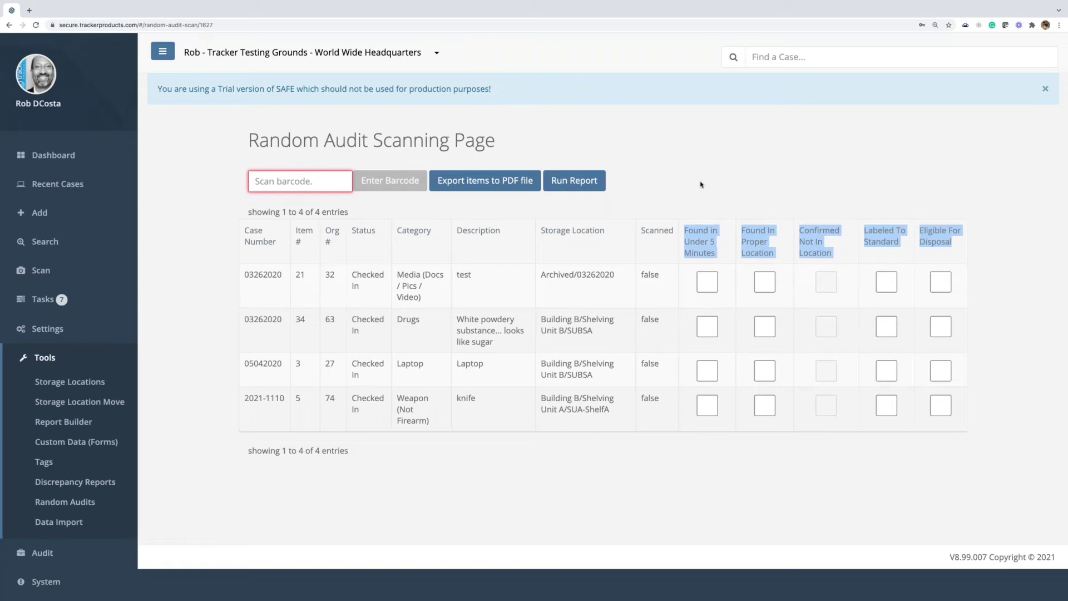
Mark item 21 as found in under 5 minutes, in proper location and labeled to standard, item 34 as found in under 5 minutes, item 3 in proper location
left_click(707, 282)
left_click(712, 329)
left_click(764, 282)
left_click(765, 370)
left_click(886, 282)
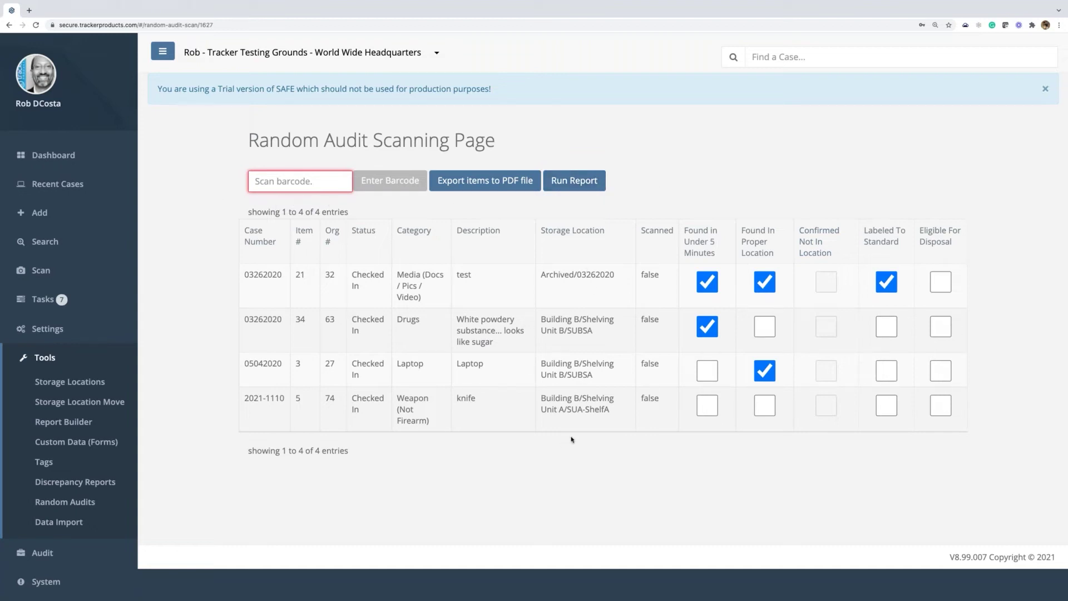
Run the random audit report and review the discrepancies found among the checked-in items
left_click(573, 183)
scroll(573, 183, "down", 1)
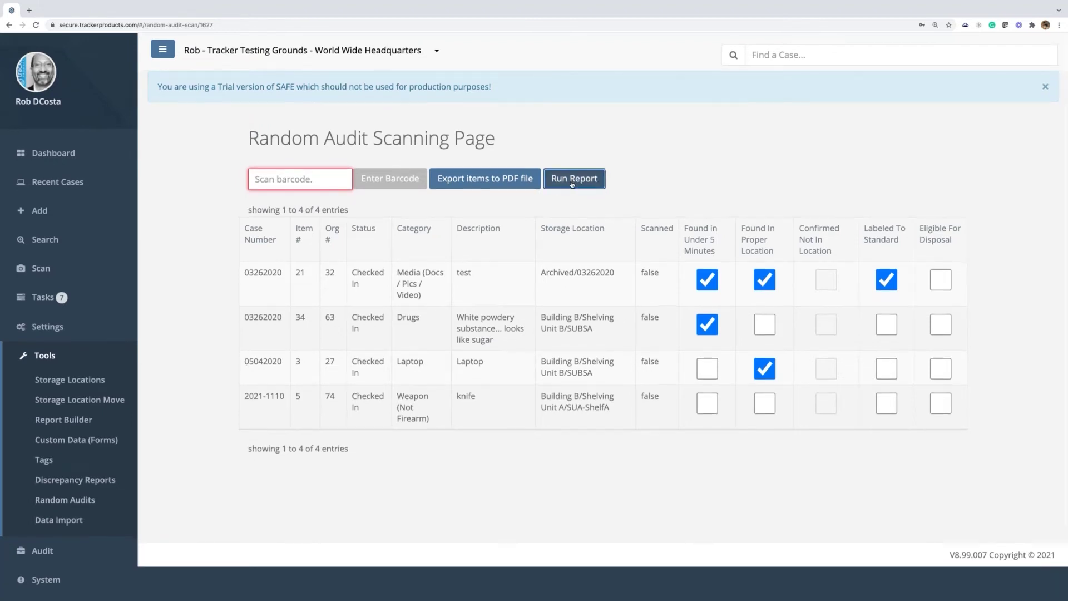
left_click(572, 184)
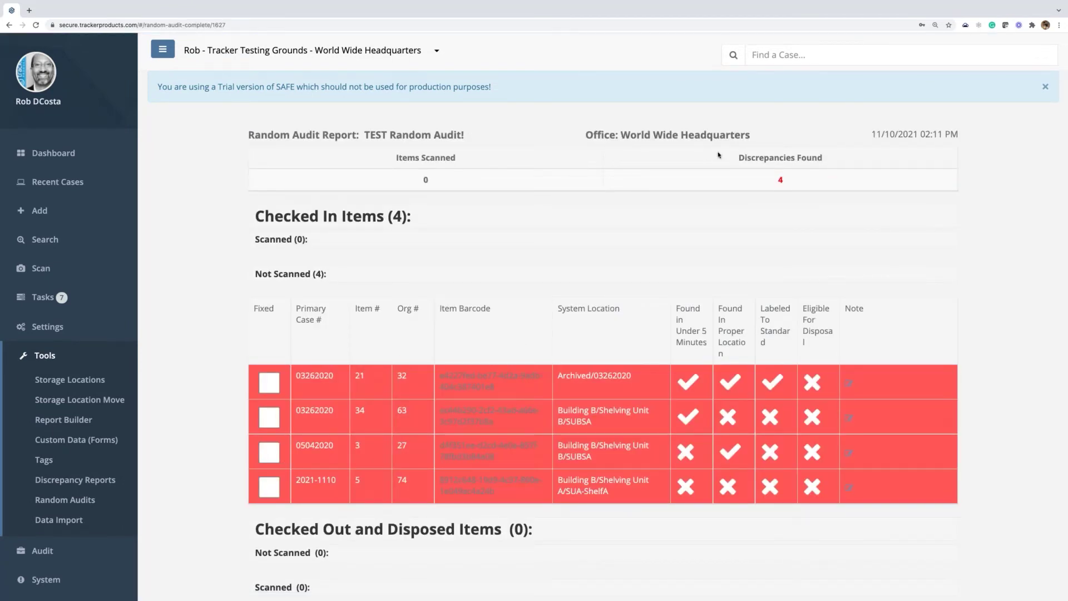
left_click_drag(731, 158, 838, 160)
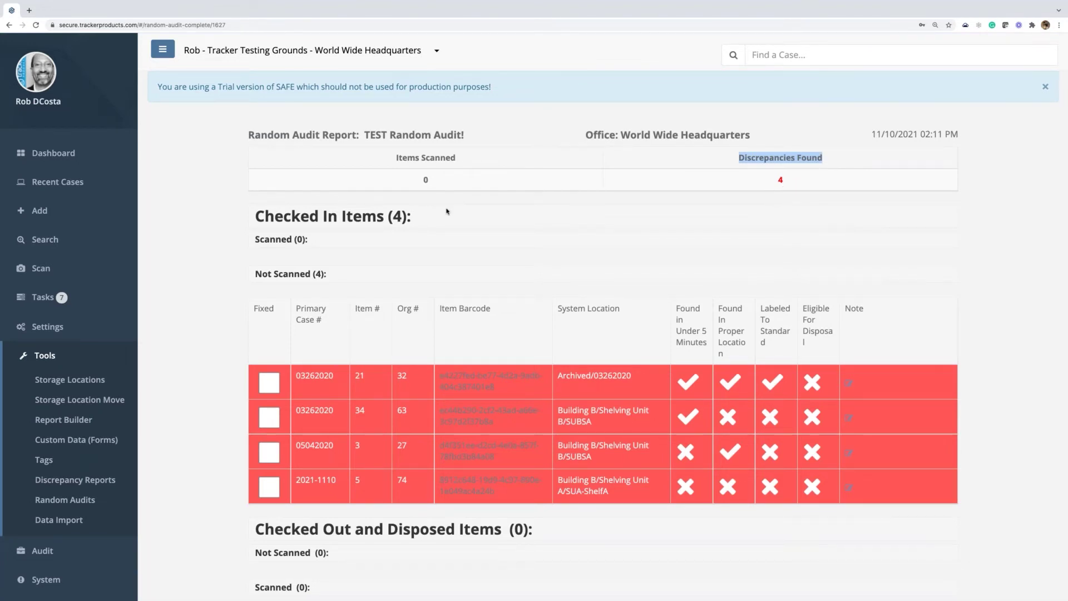
left_click(188, 314)
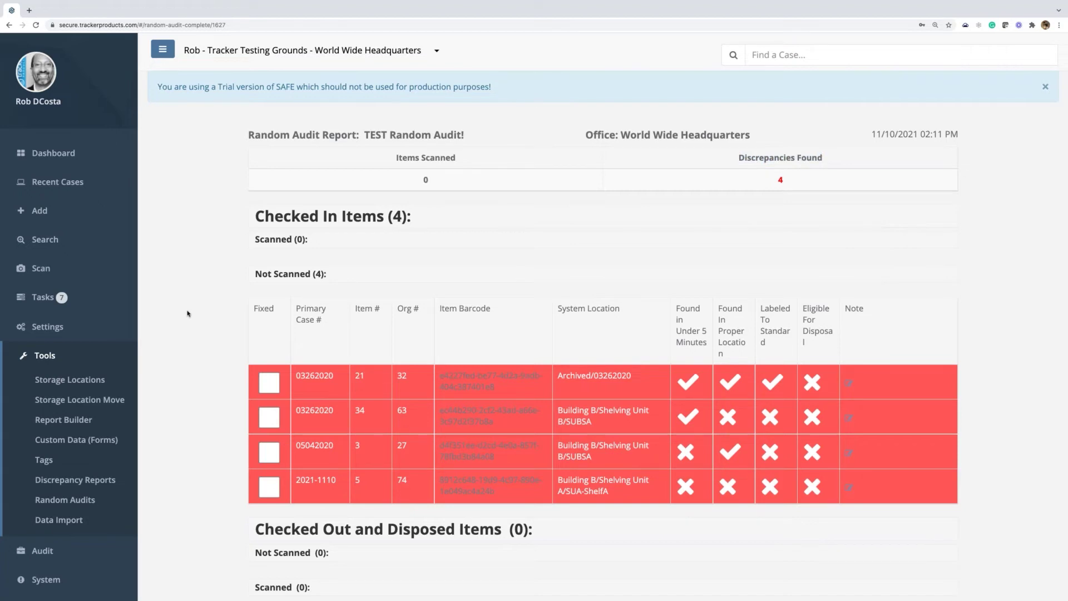
Add the note "Fixed. Item found in another Storage Location." to item 21 and mark its discrepancy as fixed
scroll(188, 314, "down", 3)
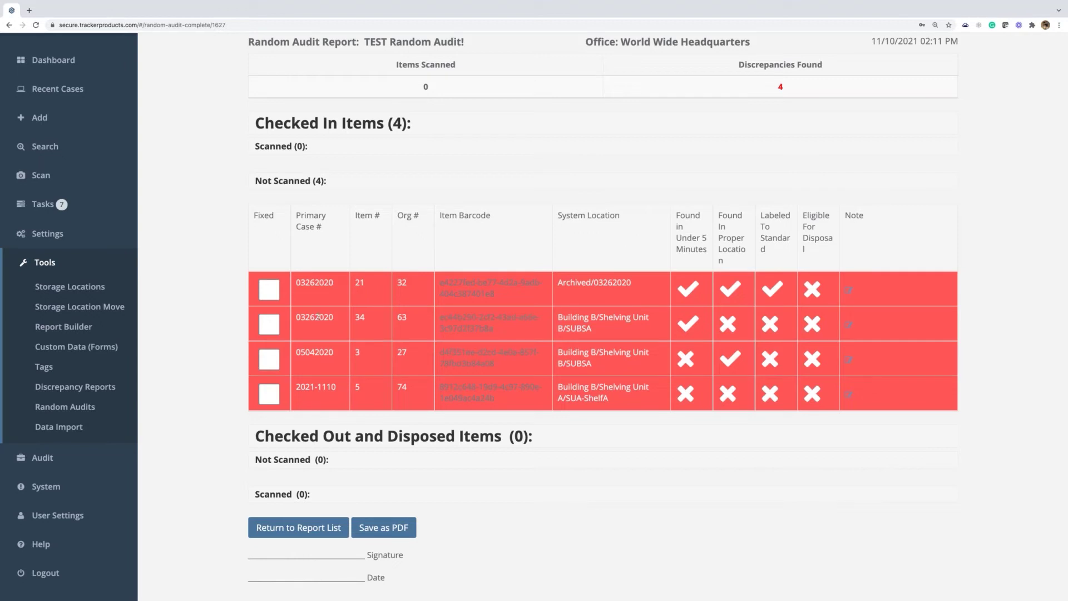
left_click(848, 292)
type("Fixed.  Item found in another Storage Location.")
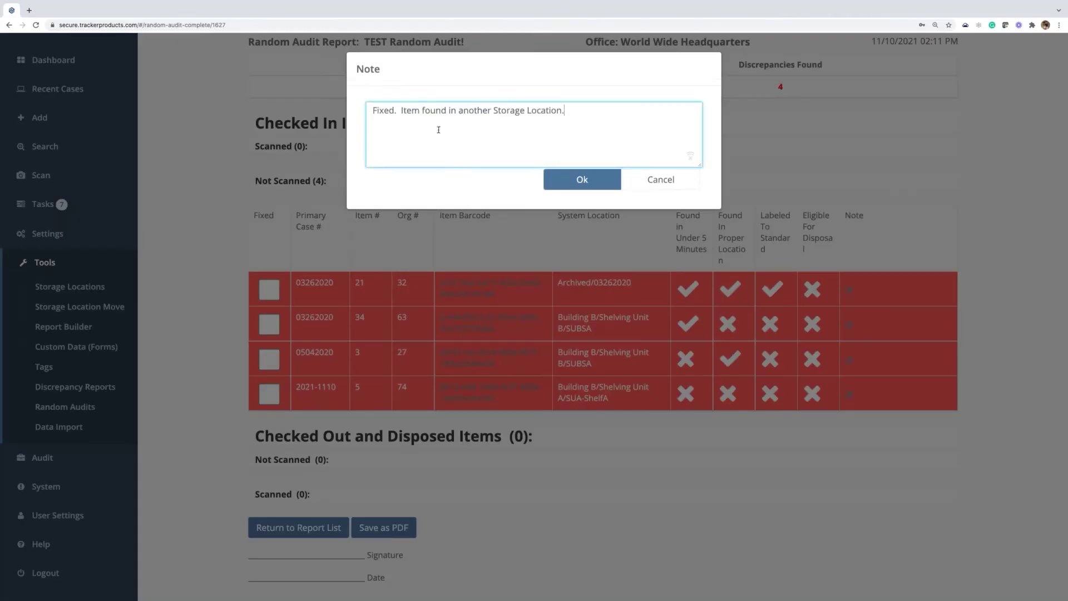
left_click(567, 180)
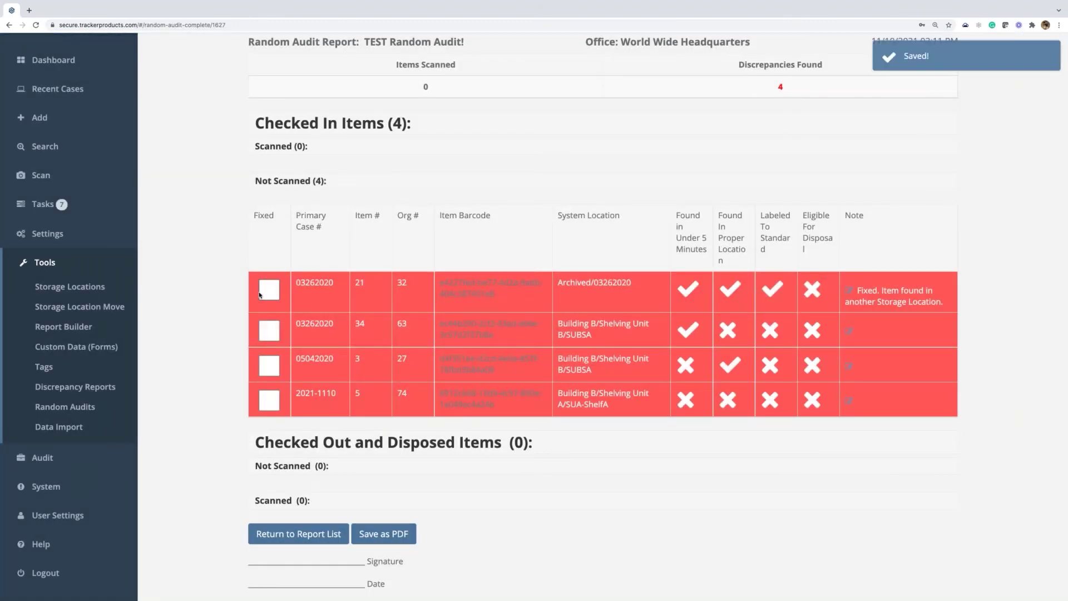
left_click(269, 291)
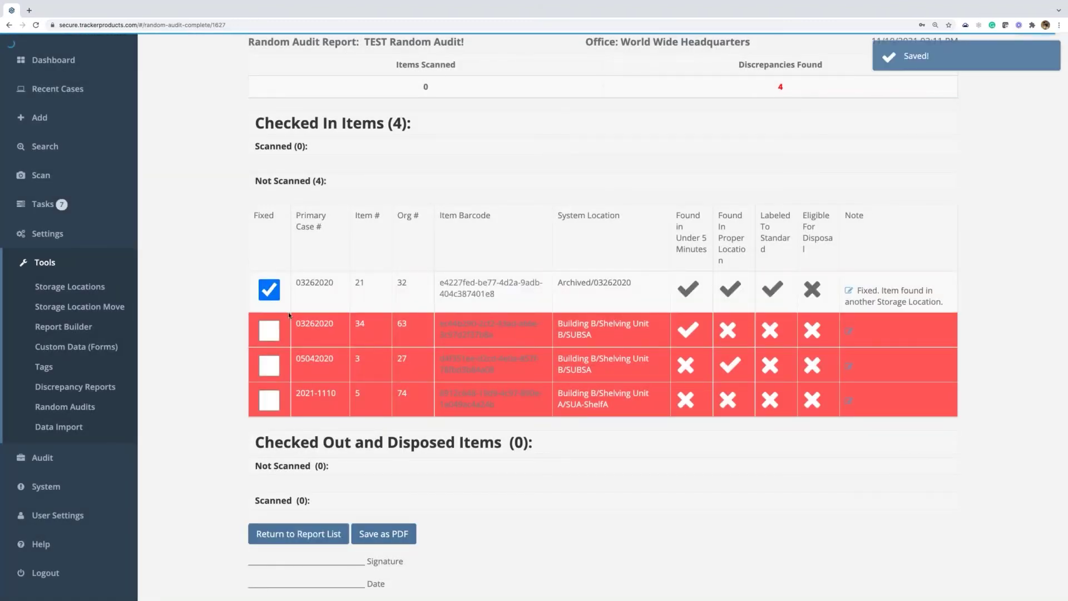
Add the note "Fixed. Item found in another Storage Location." to item 34 and mark it as fixed
left_click(850, 332)
left_click(524, 141)
type("Fixed.  Item found in another Storage Location.")
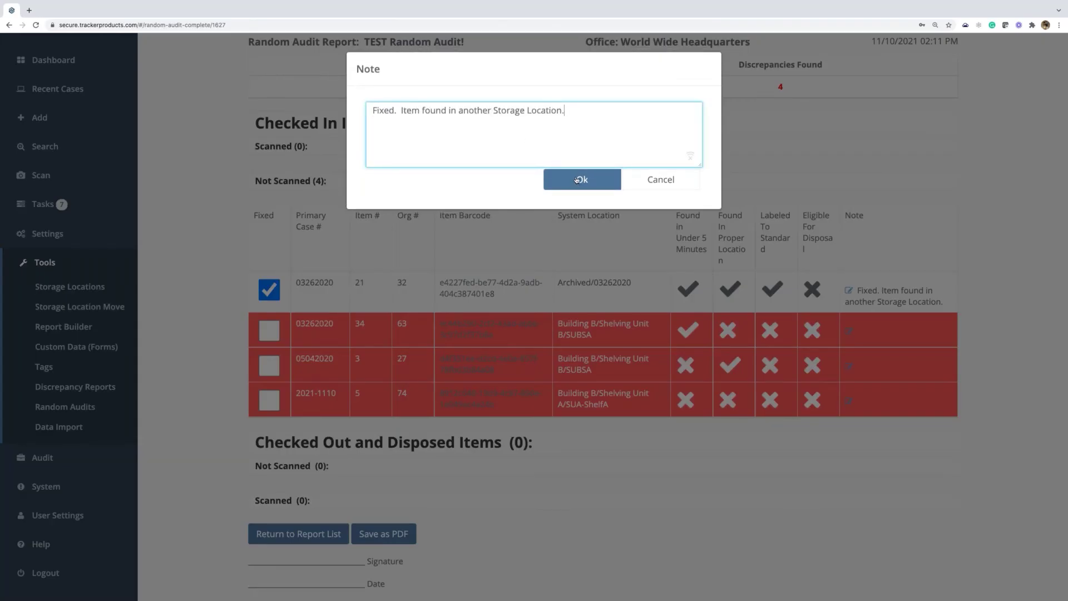
left_click(576, 181)
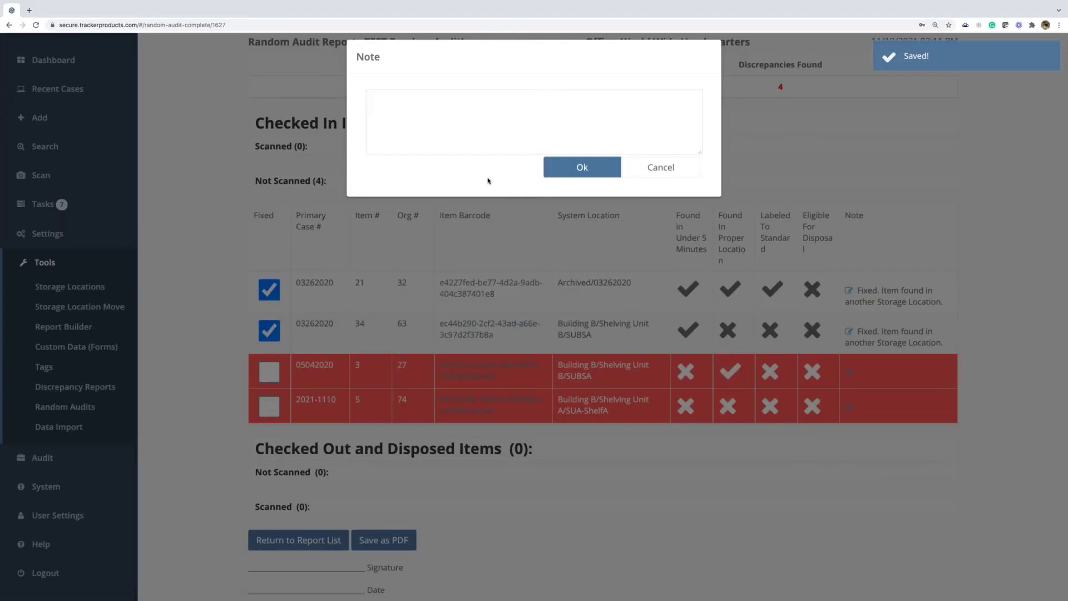
Give items 3 and 5 the note "Fixed. Item found in another Storage Location." and mark both as fixed
type("Fixed.  Item found in another Storage Location.")
key("Return")
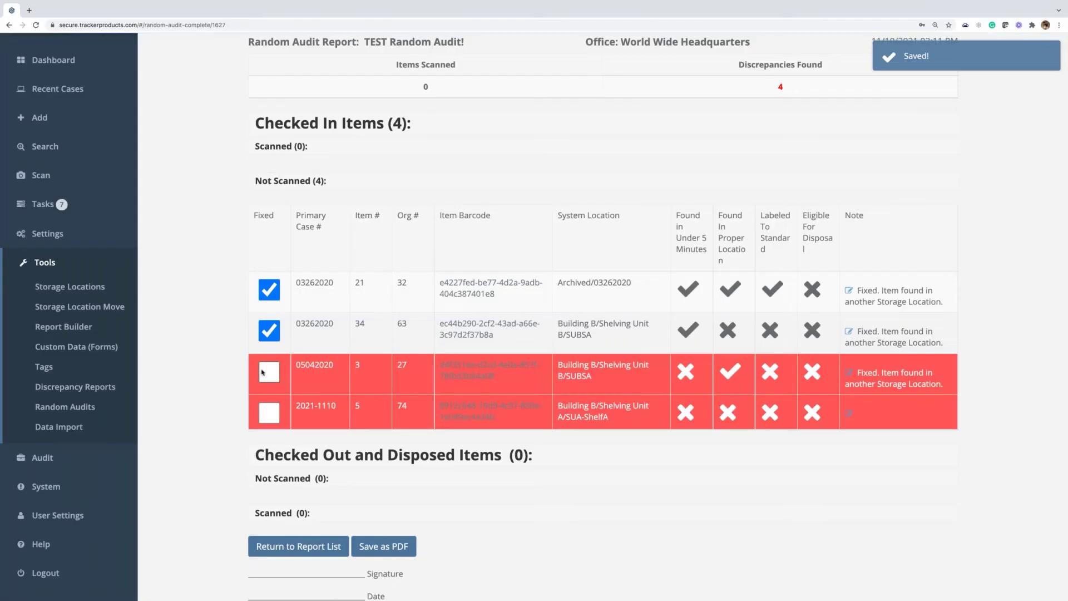
left_click(847, 417)
type("Fixed.  Item found in another Storage Location.")
left_click(571, 180)
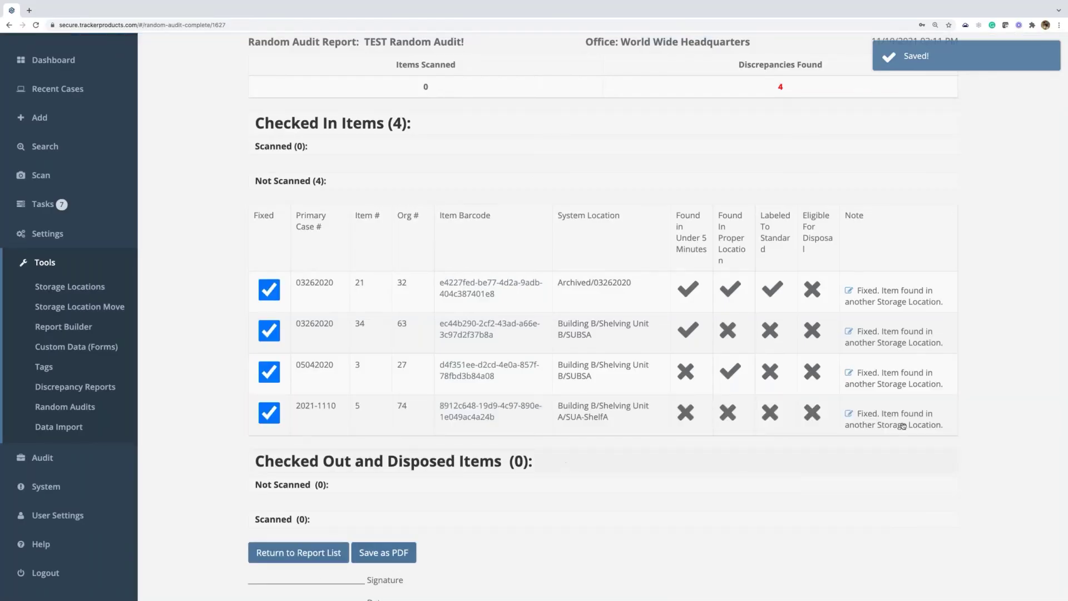
Go to the discrepancy reports list and view the hidden reports
scroll(398, 507, "down", 2)
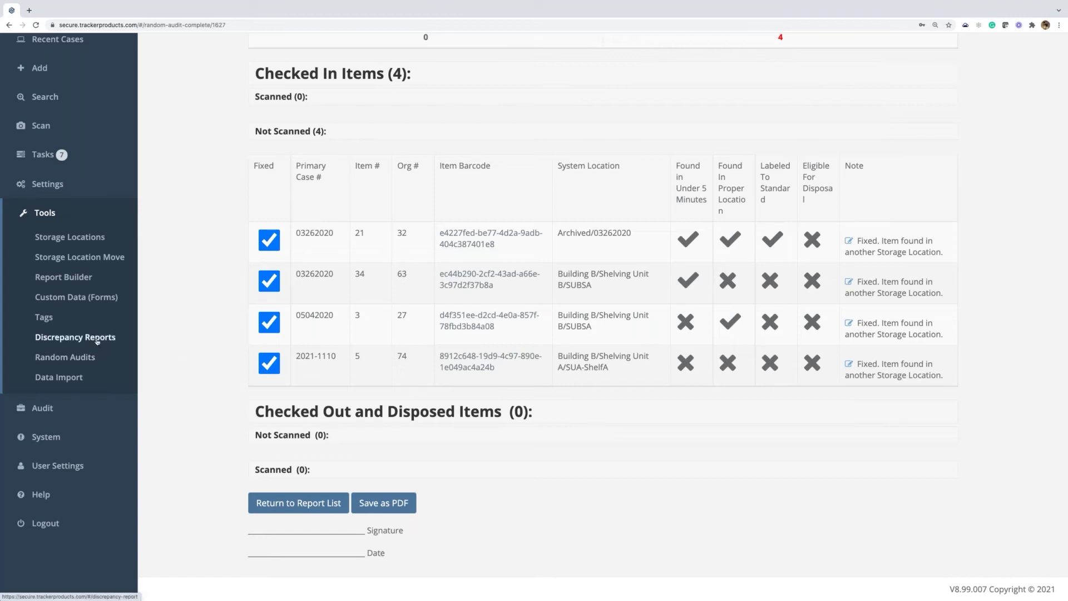
left_click(98, 341)
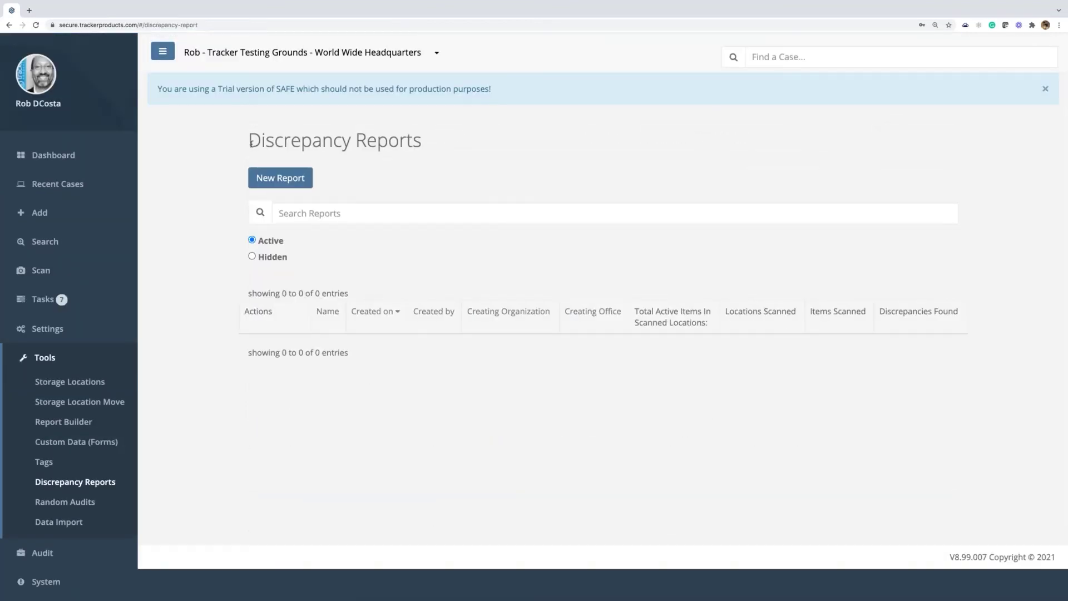
left_click_drag(250, 145, 453, 144)
left_click(252, 256)
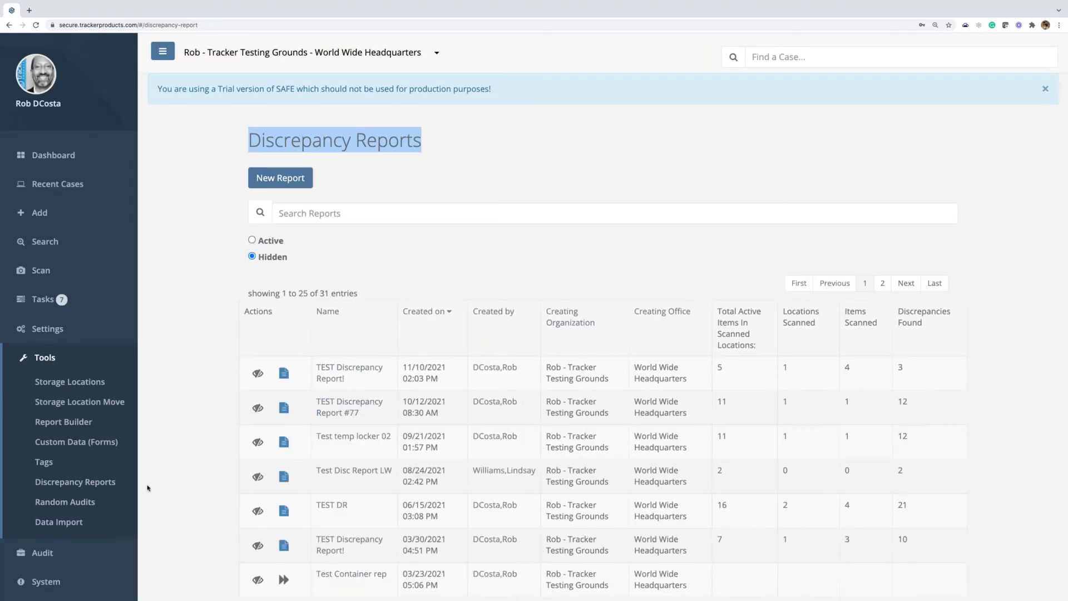
Go to the random audits list and hide the older report named "TEST Random Audit"
left_click(85, 503)
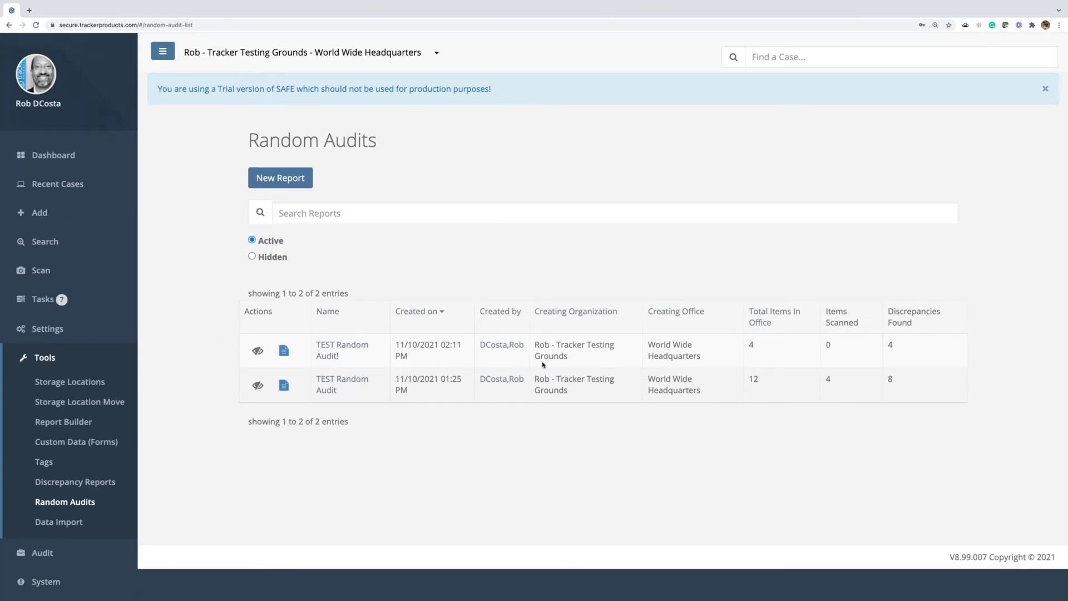
left_click(258, 386)
left_click(673, 150)
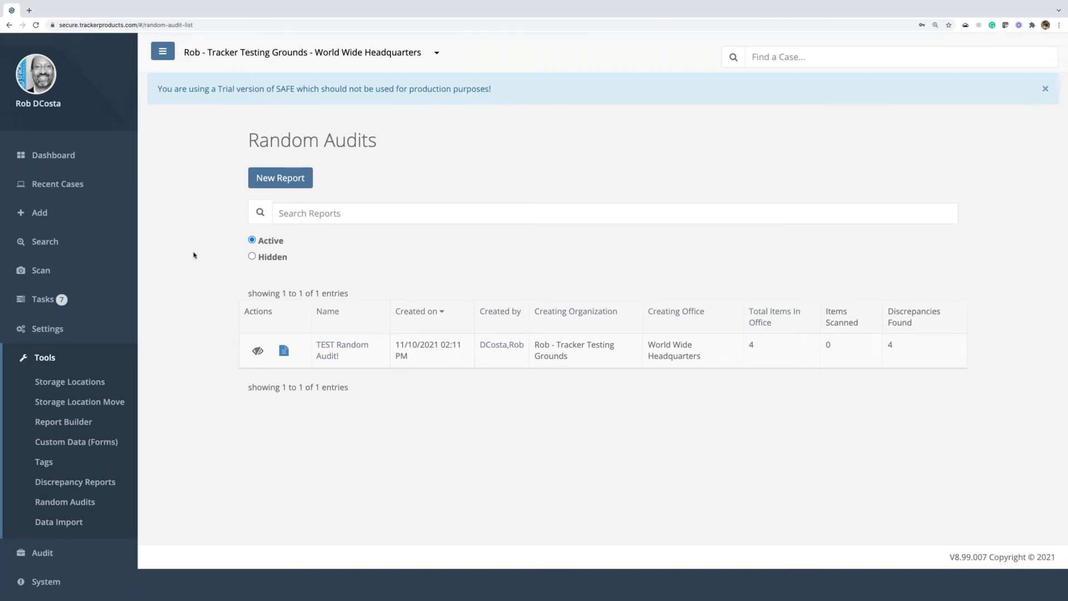
Open the advanced search for items and set the Status criterion to Checked In
left_click(47, 245)
left_click(52, 288)
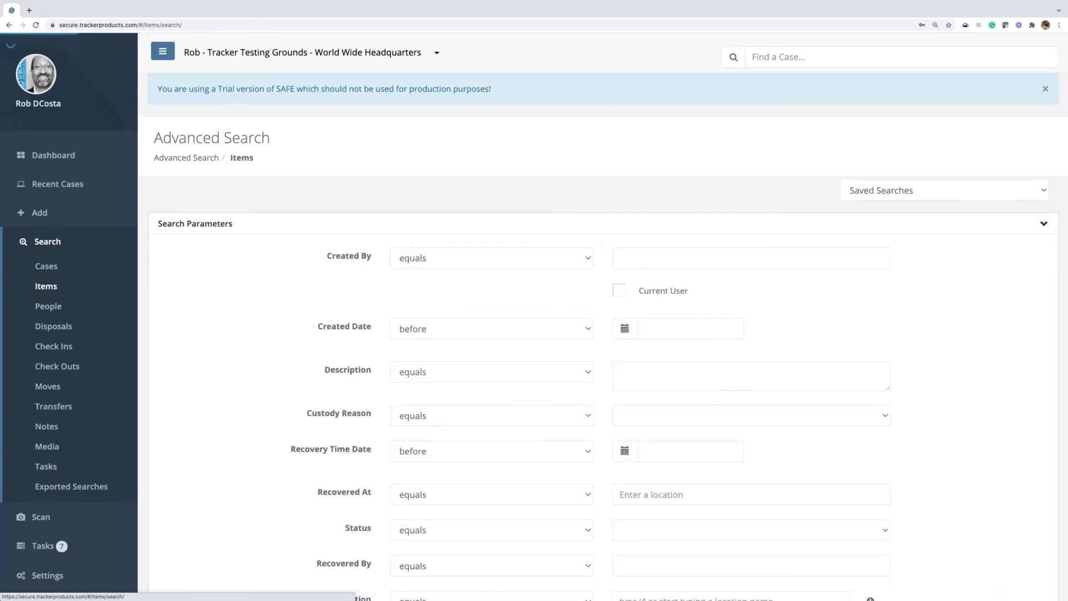
scroll(481, 294, "down", 5)
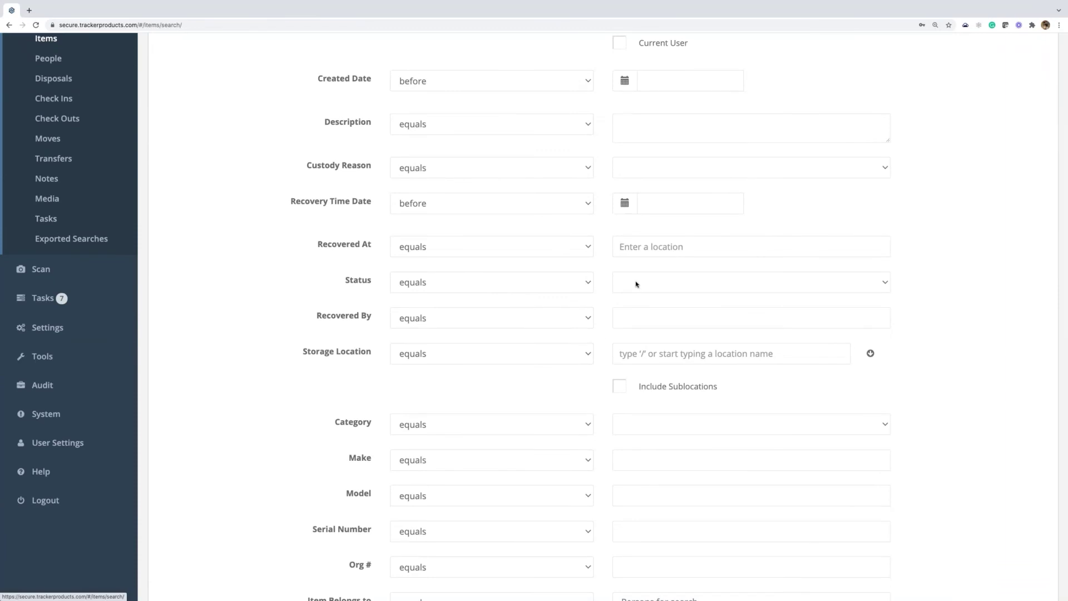
left_click(635, 282)
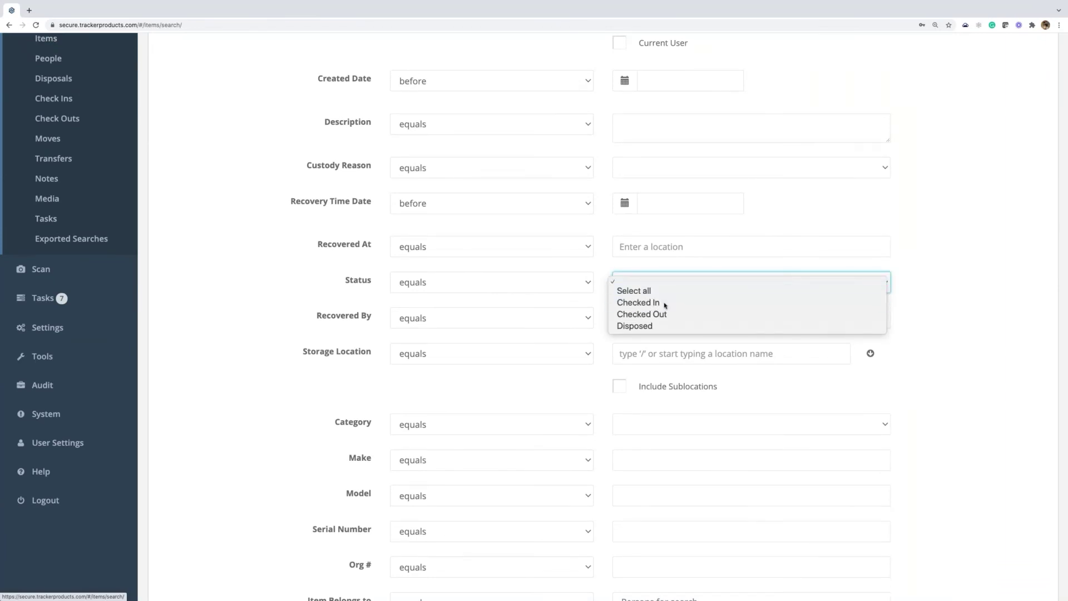
left_click(665, 305)
Check the Category criterion without choosing one, run the item search across both offices and browse the results
scroll(602, 299, "down", 2)
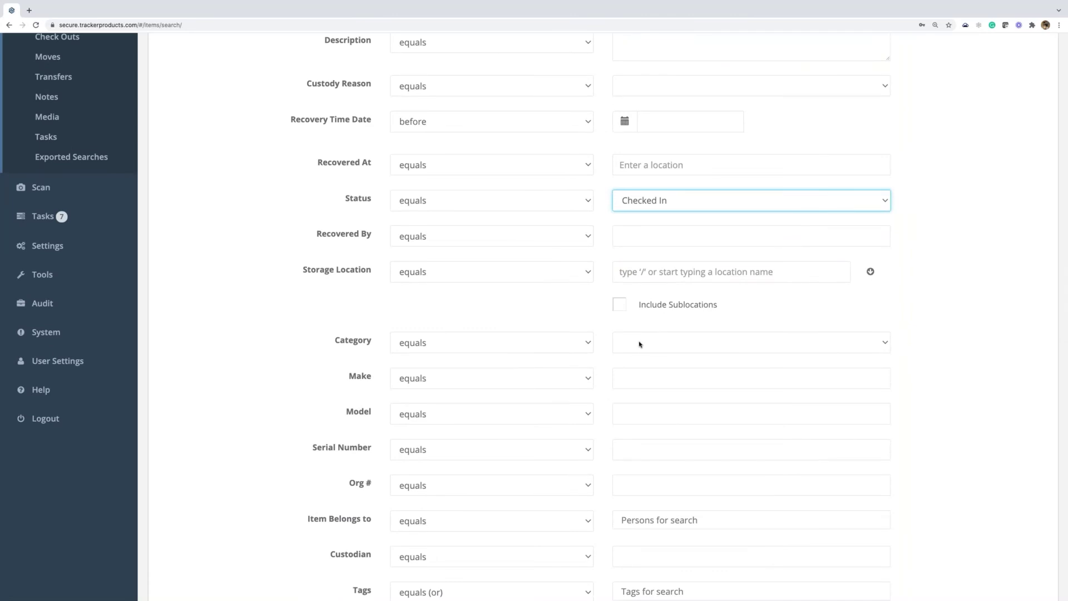
left_click(639, 344)
left_click(591, 308)
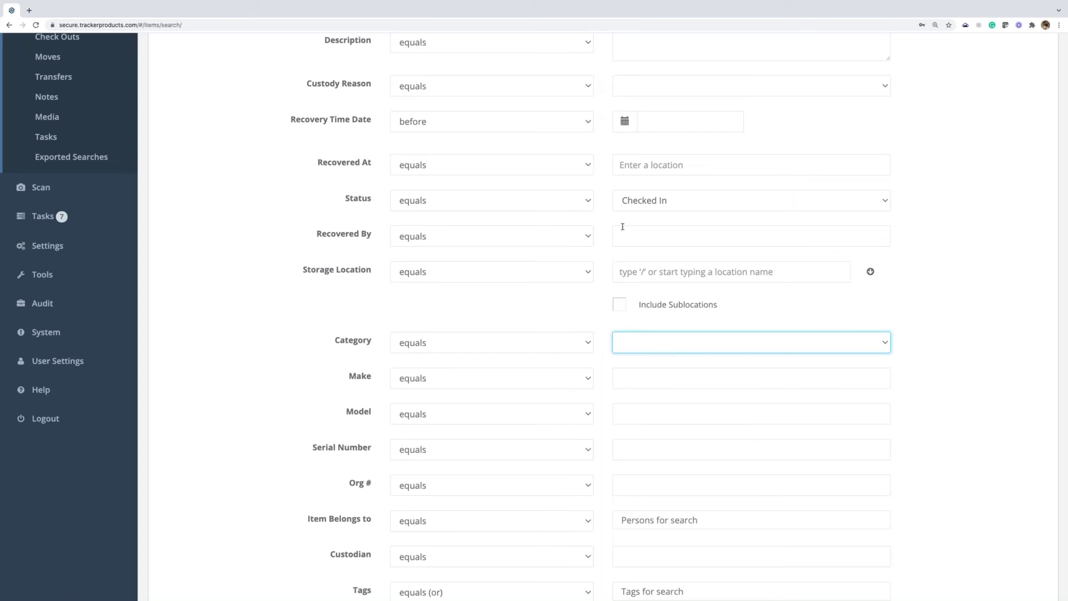
scroll(558, 336, "down", 10)
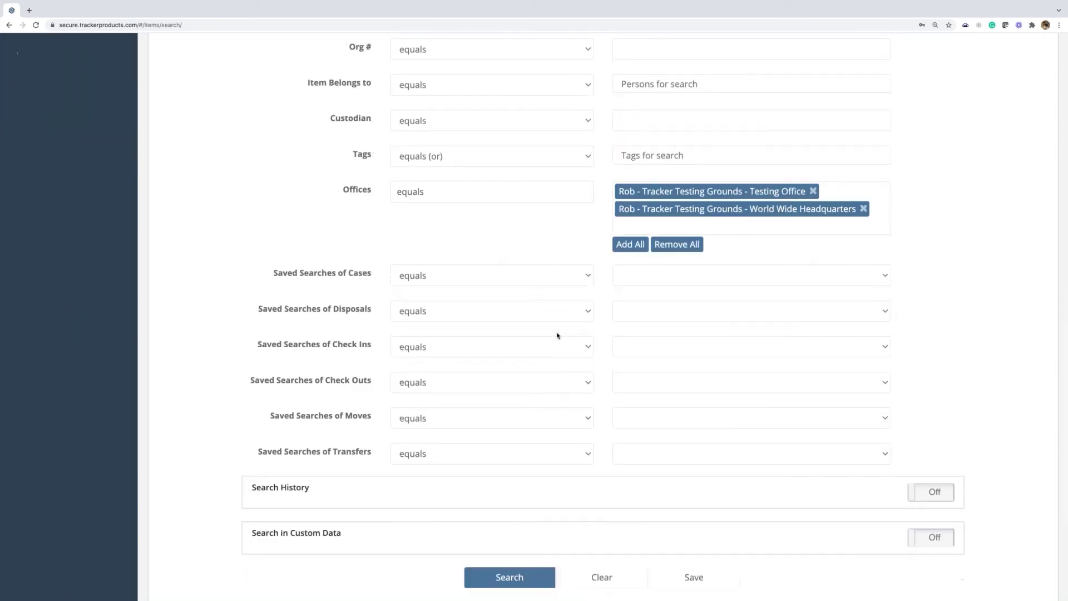
scroll(557, 336, "down", 2)
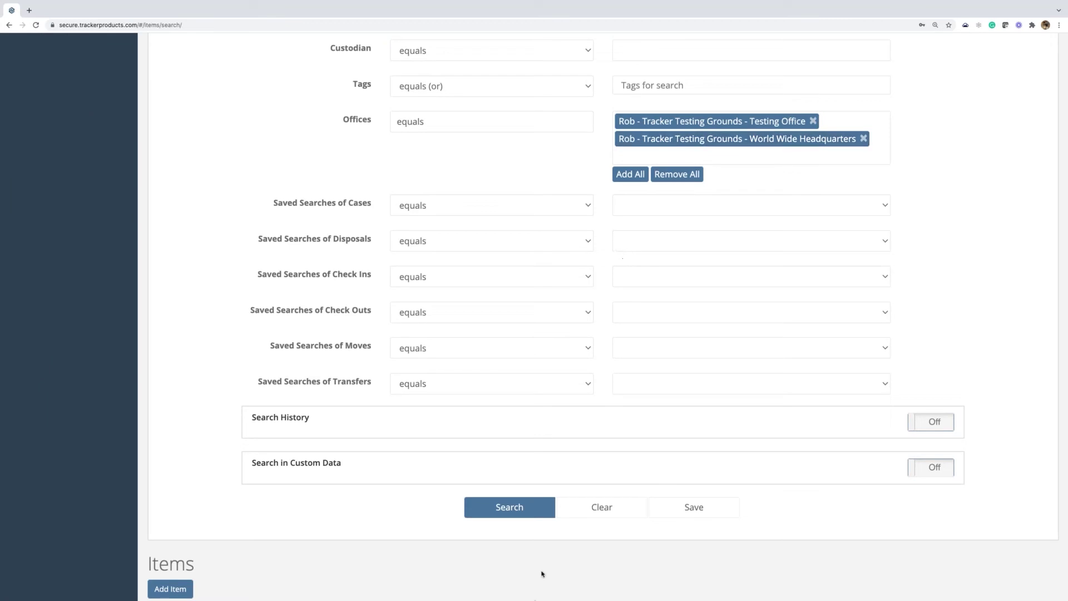
left_click(507, 508)
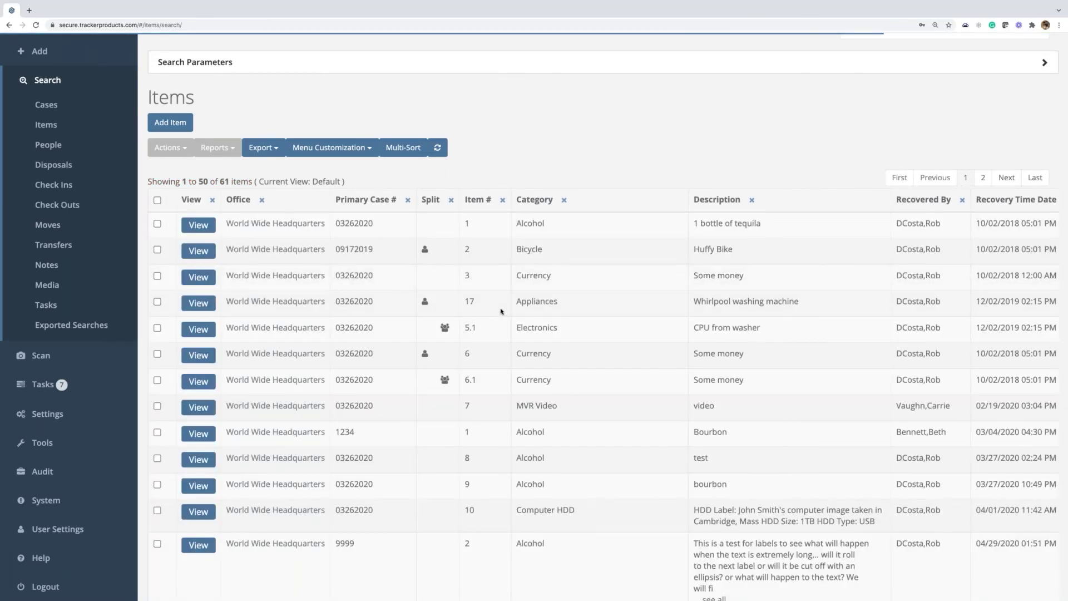
scroll(501, 312, "down", 3)
scroll(501, 312, "up", 5)
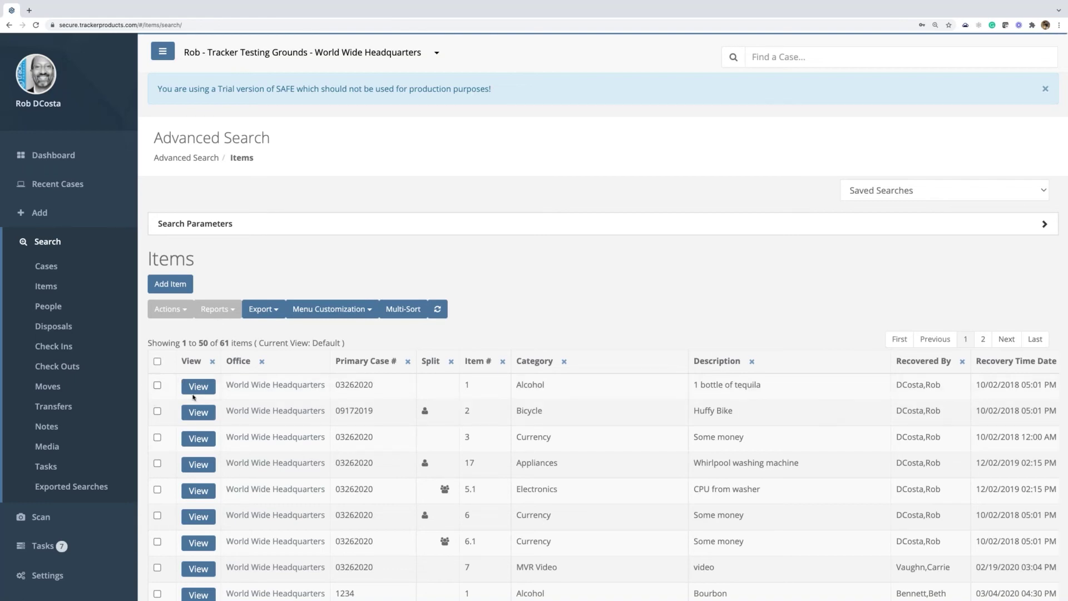
left_click(157, 361)
left_click(158, 362)
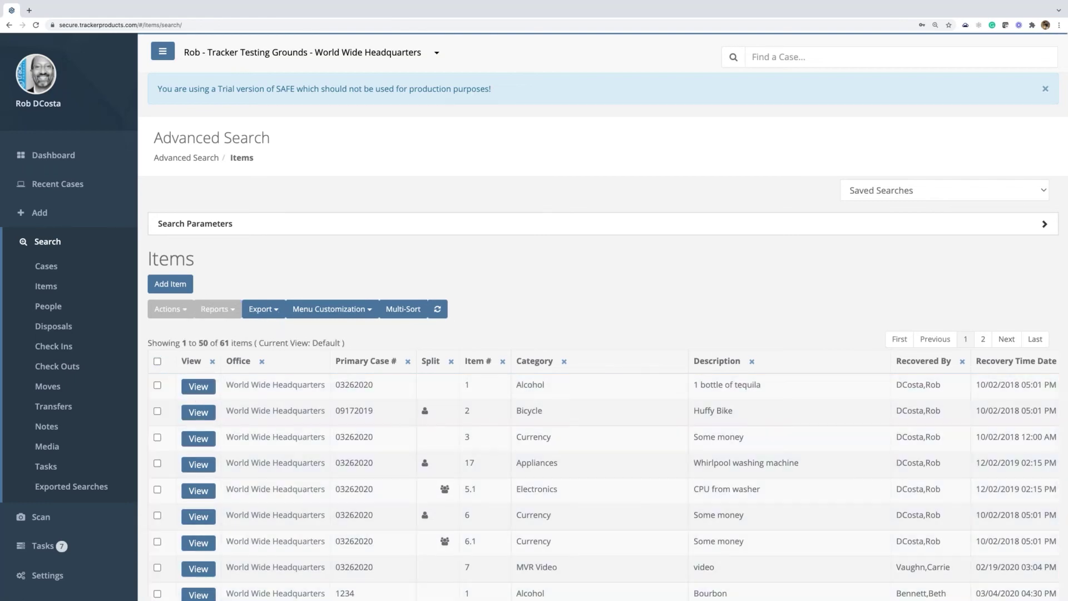
left_click(277, 310)
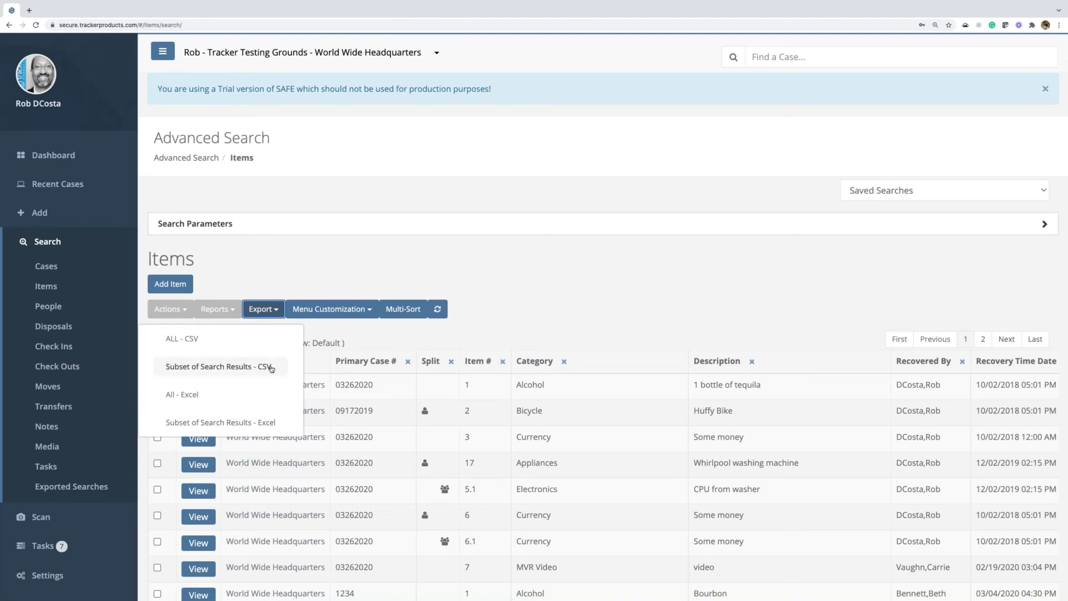
left_click(268, 424)
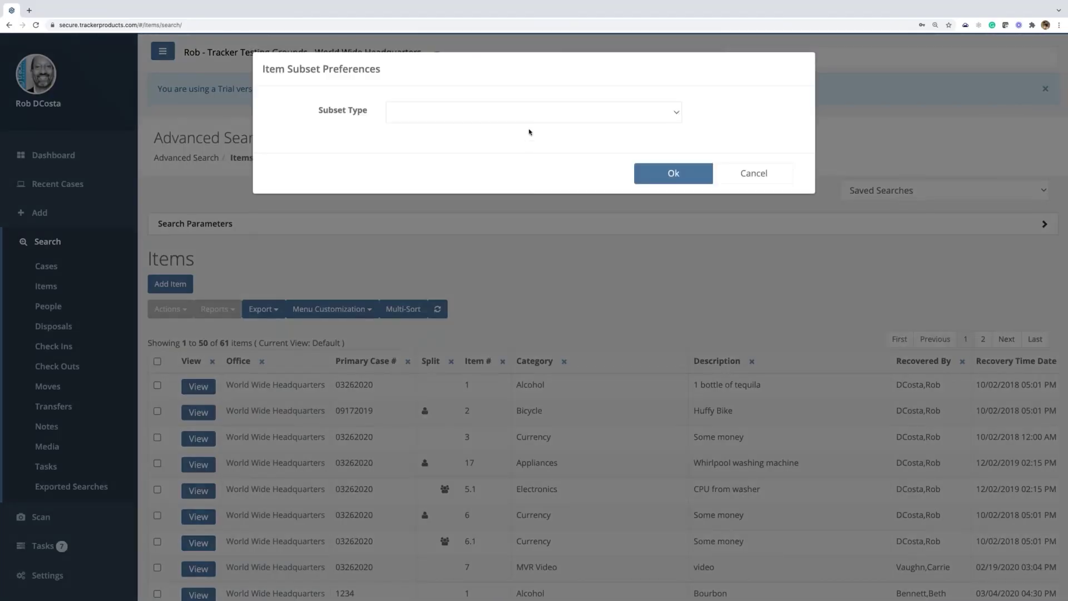
left_click(540, 113)
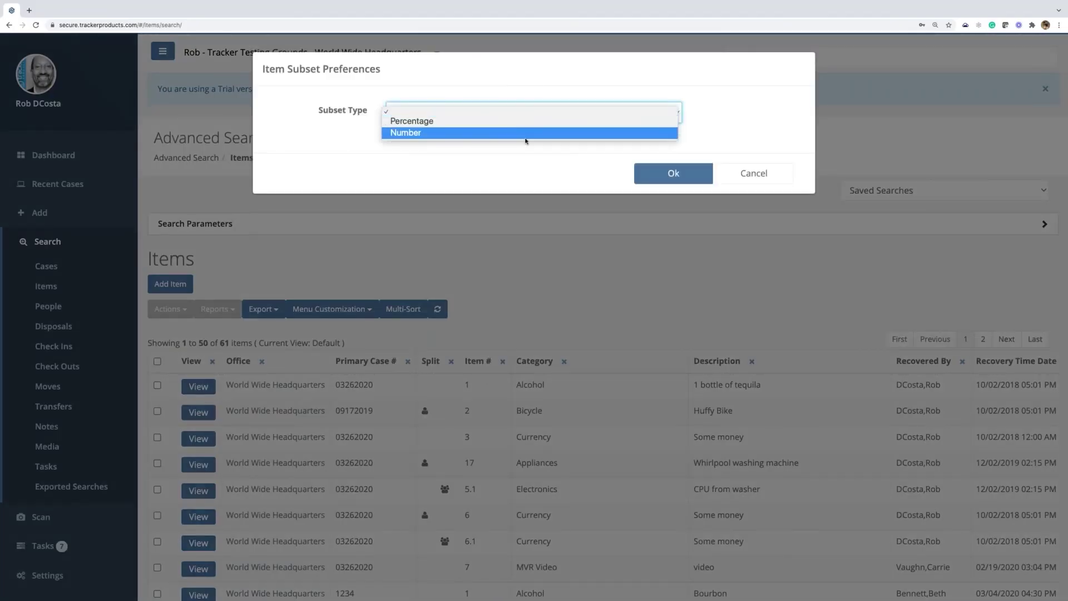
left_click(744, 174)
left_click(744, 174)
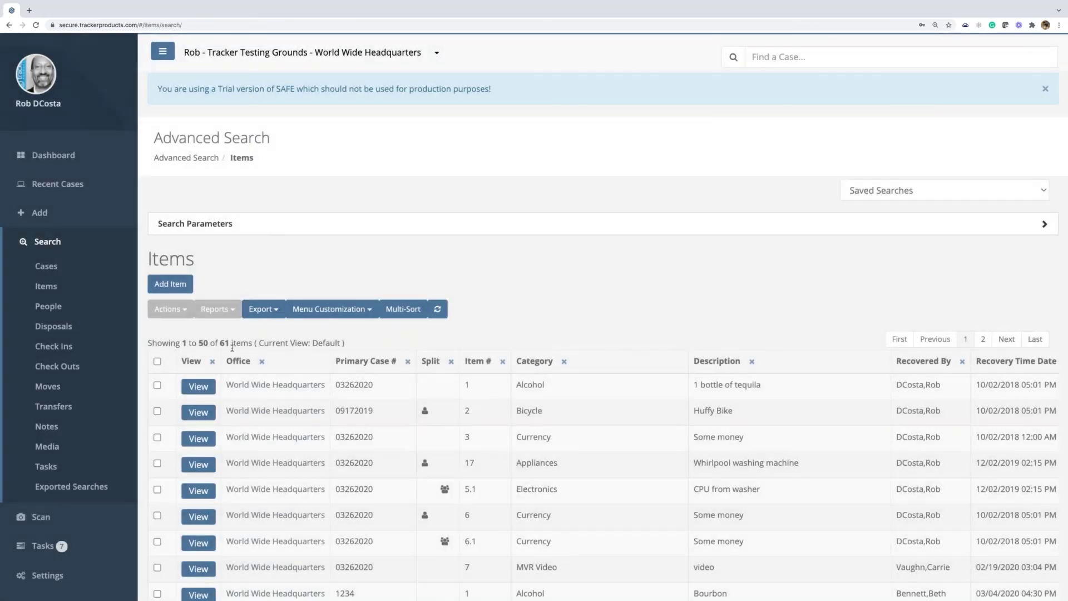
Export all item search results to Excel and refresh the export jobs list to update the job's progress
left_click(268, 311)
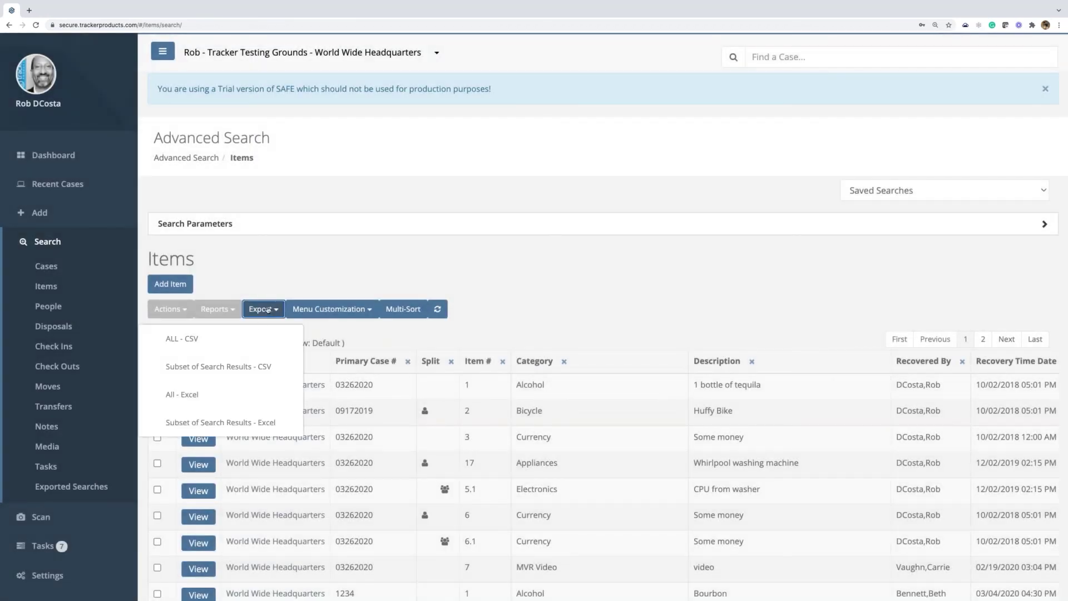
left_click(197, 396)
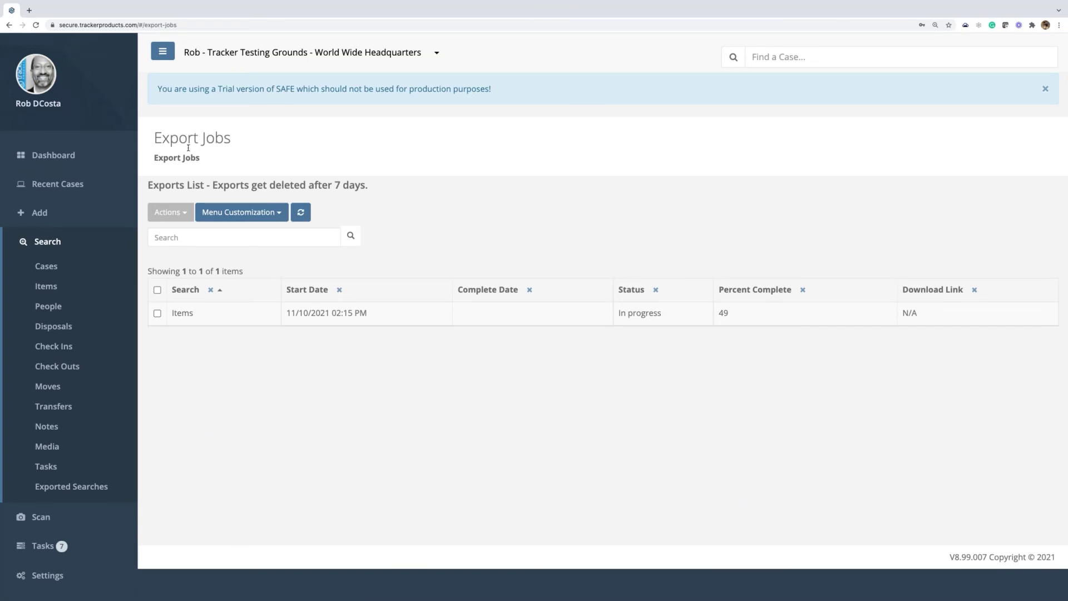
left_click_drag(155, 139, 267, 139)
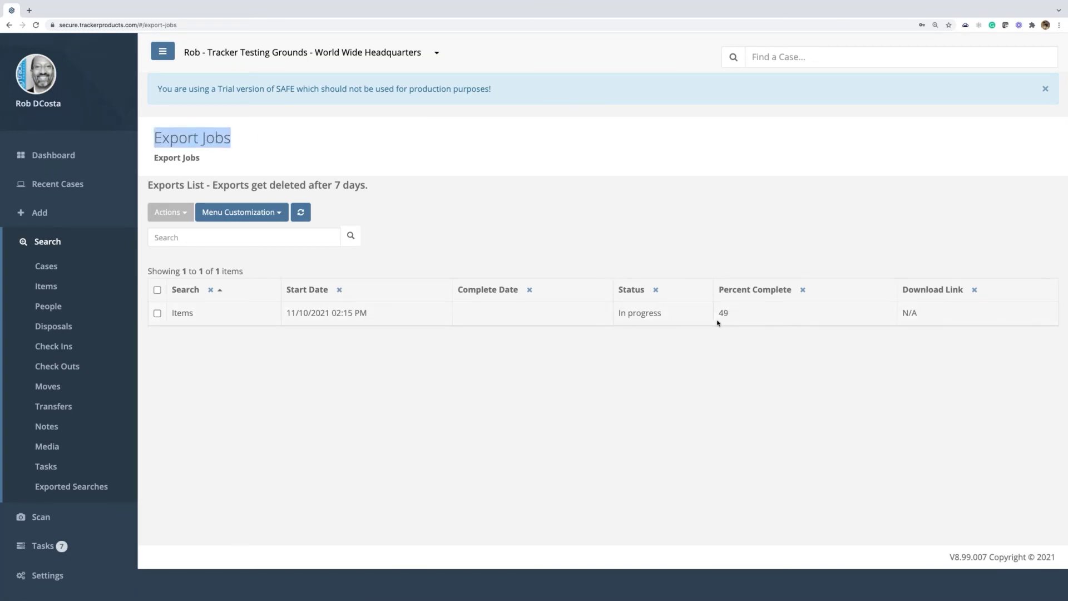
left_click_drag(618, 316, 692, 319)
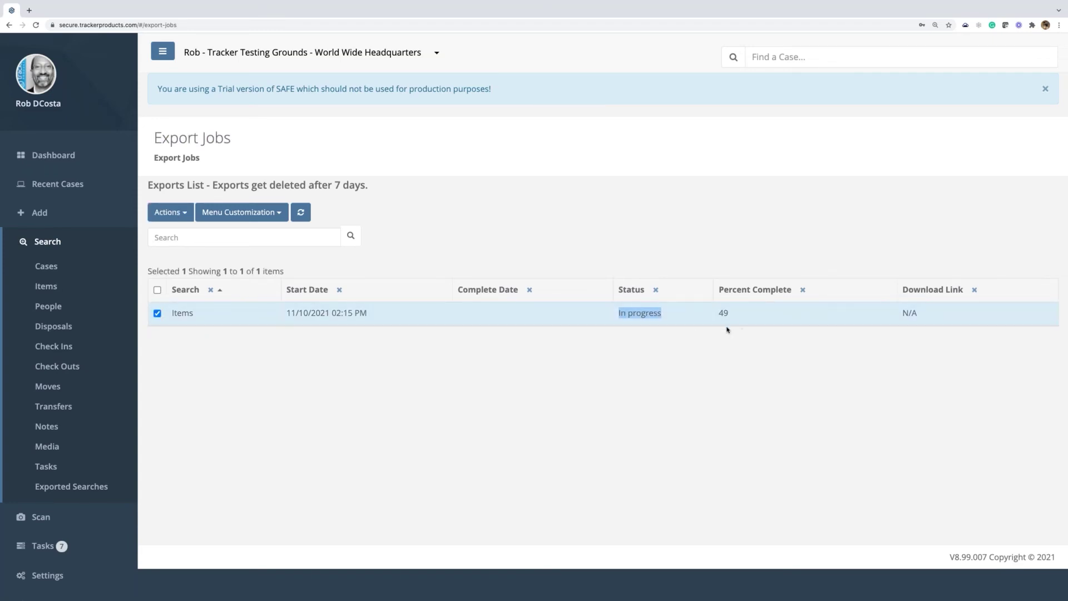
left_click(726, 348)
left_click(300, 220)
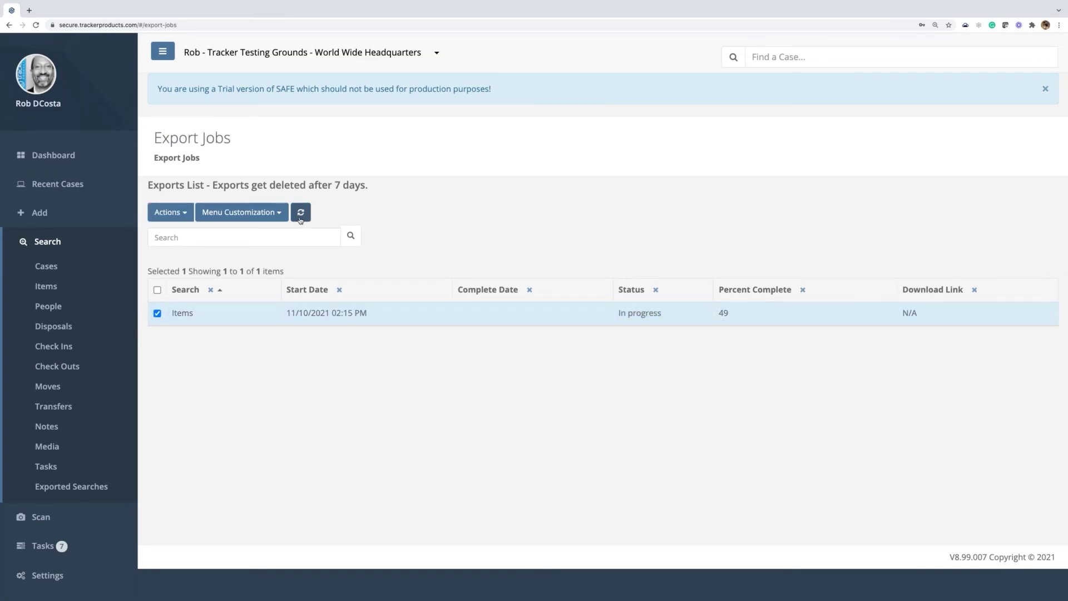
left_click(301, 214)
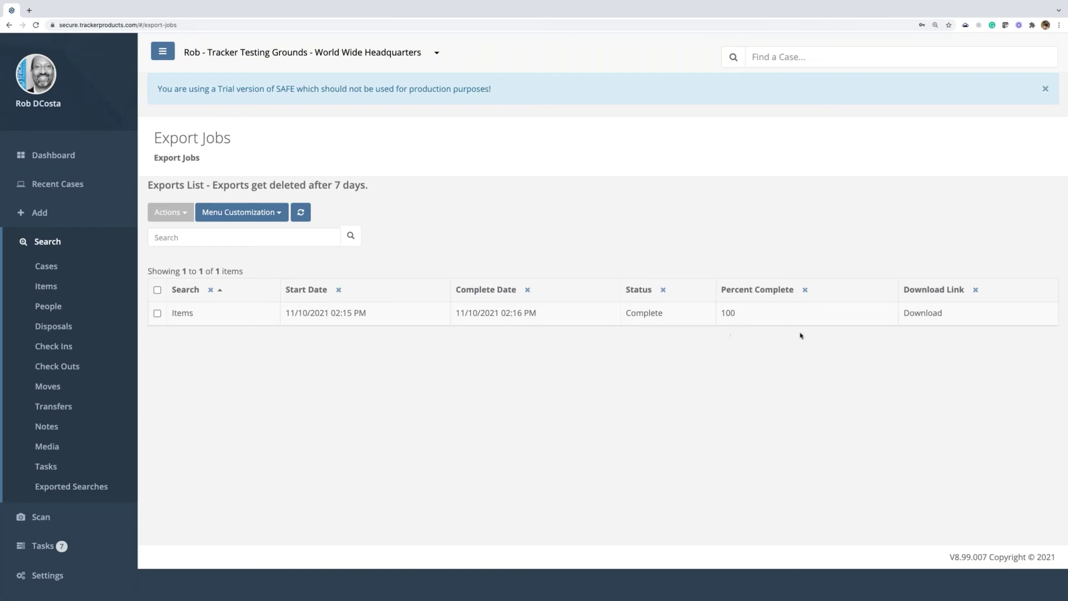
Download the completed Items export as an .xlsx file into the Downloads folder and open it in Excel
left_click(912, 315)
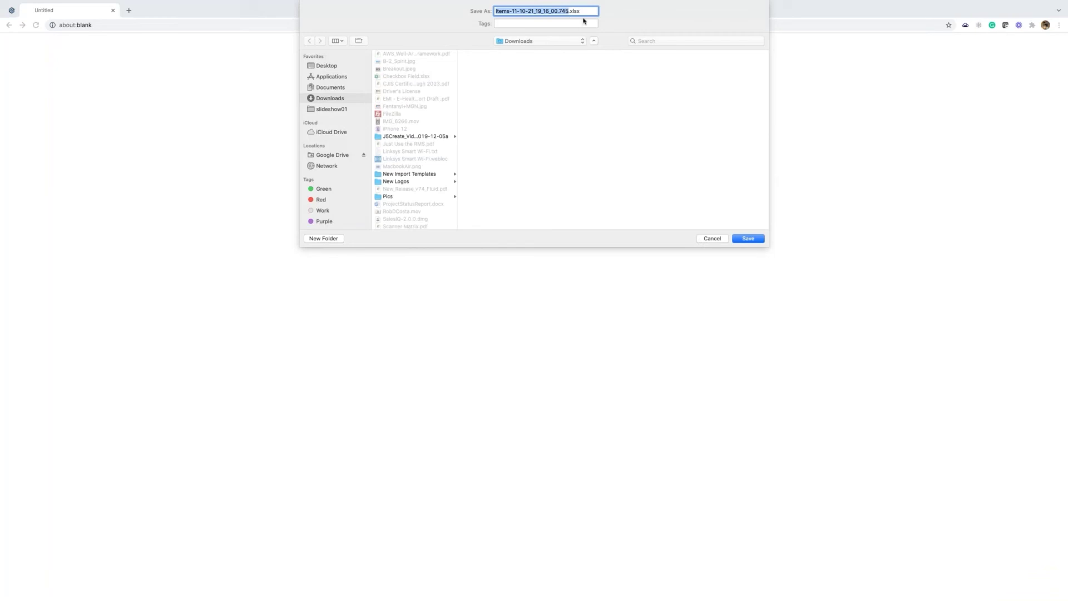
left_click(747, 240)
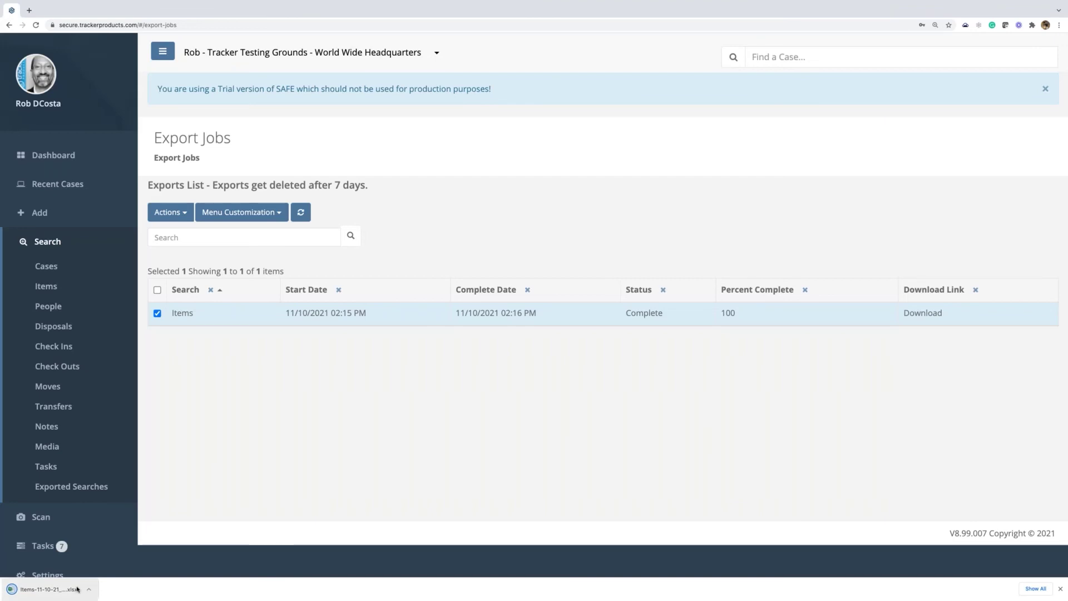
left_click(46, 591)
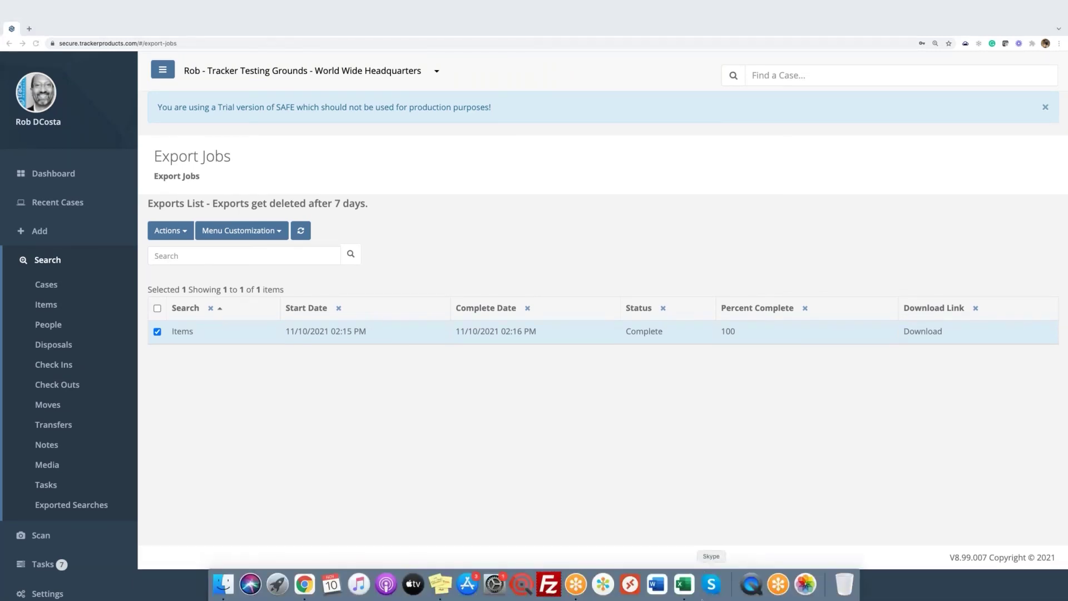
left_click(687, 586)
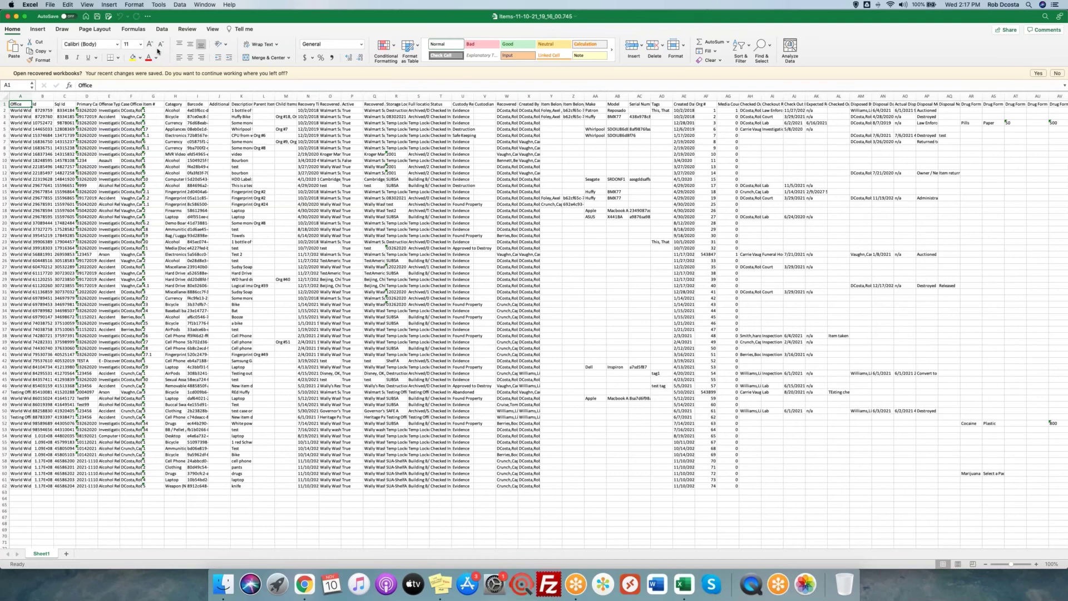
Set the zoom of the exported items worksheet to 200%
left_click(211, 28)
left_click(333, 44)
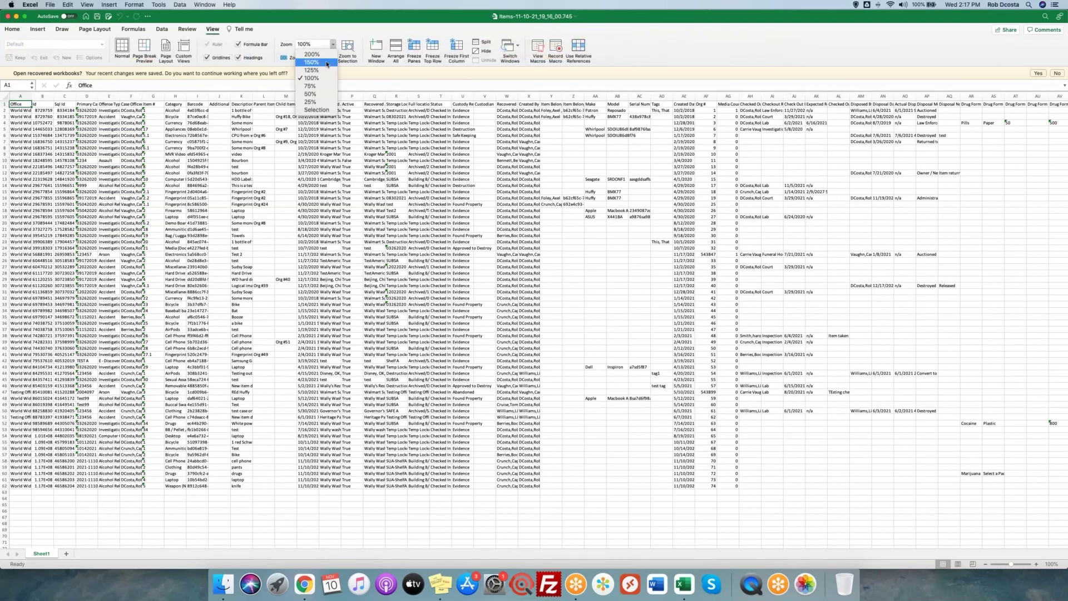
left_click(319, 63)
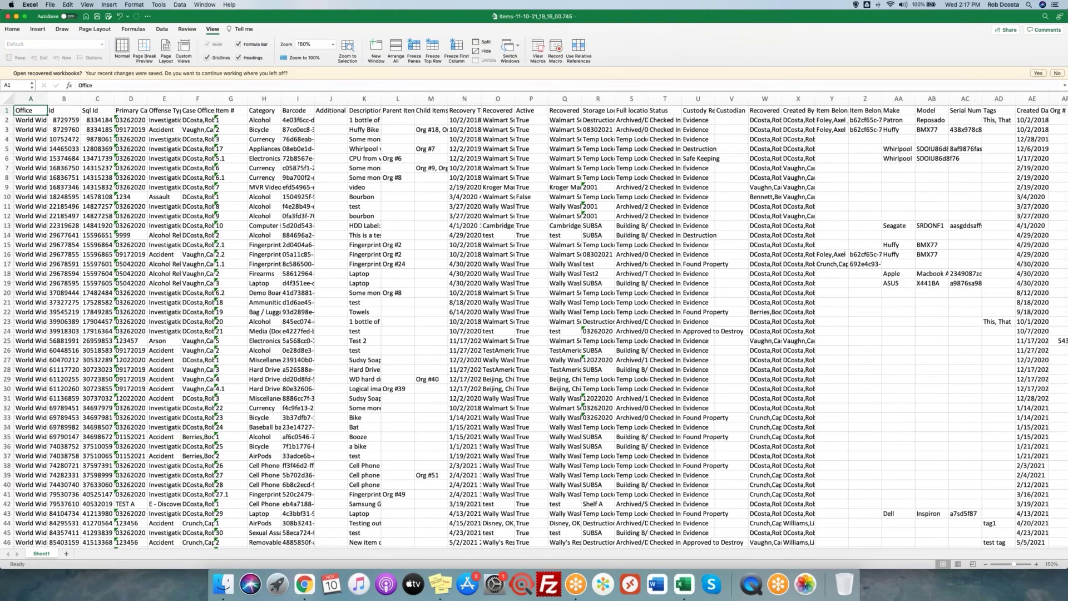
left_click(333, 44)
left_click(313, 54)
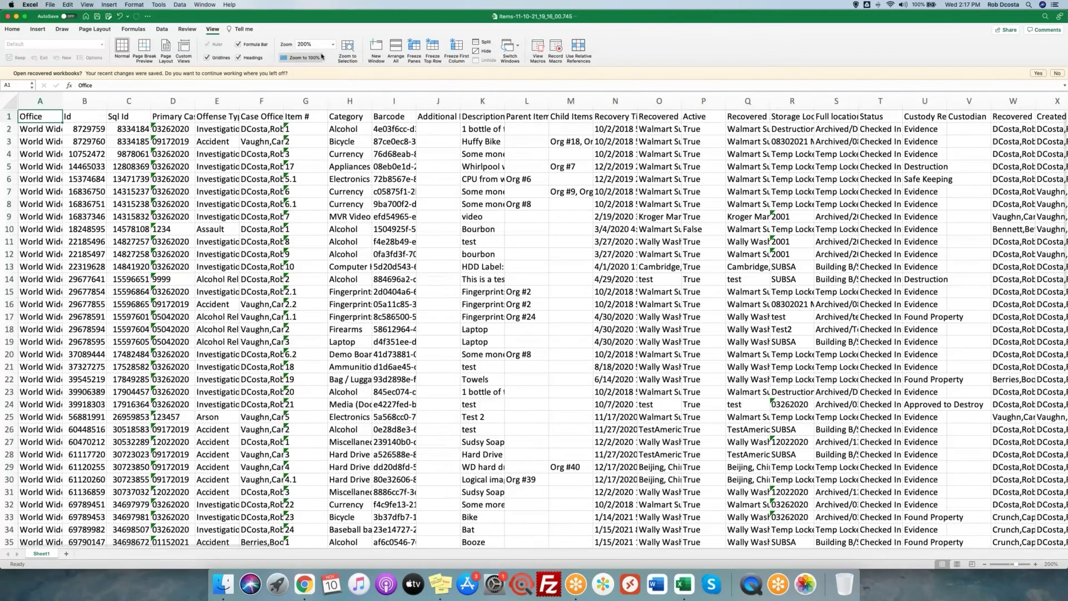
Autofit the width of all columns in the sheet to their contents
left_click(8, 104)
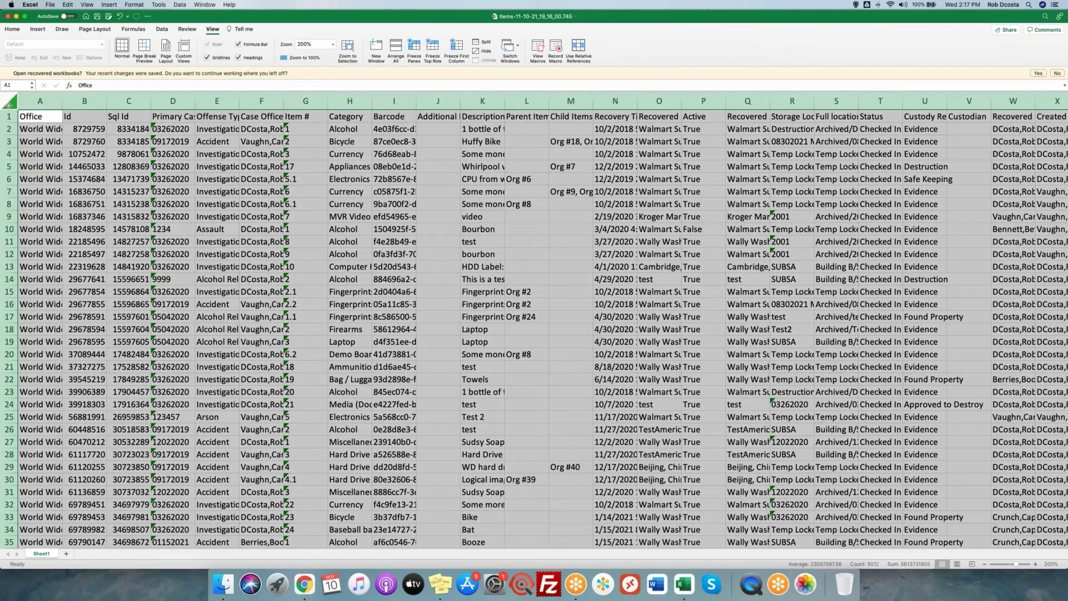
double_click(61, 100)
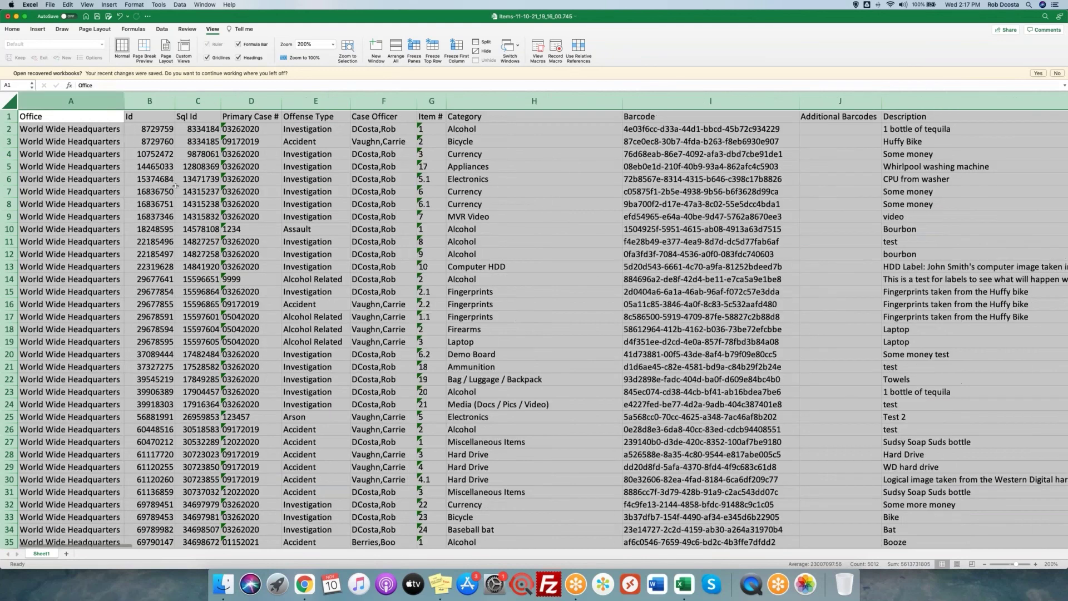
left_click(301, 168)
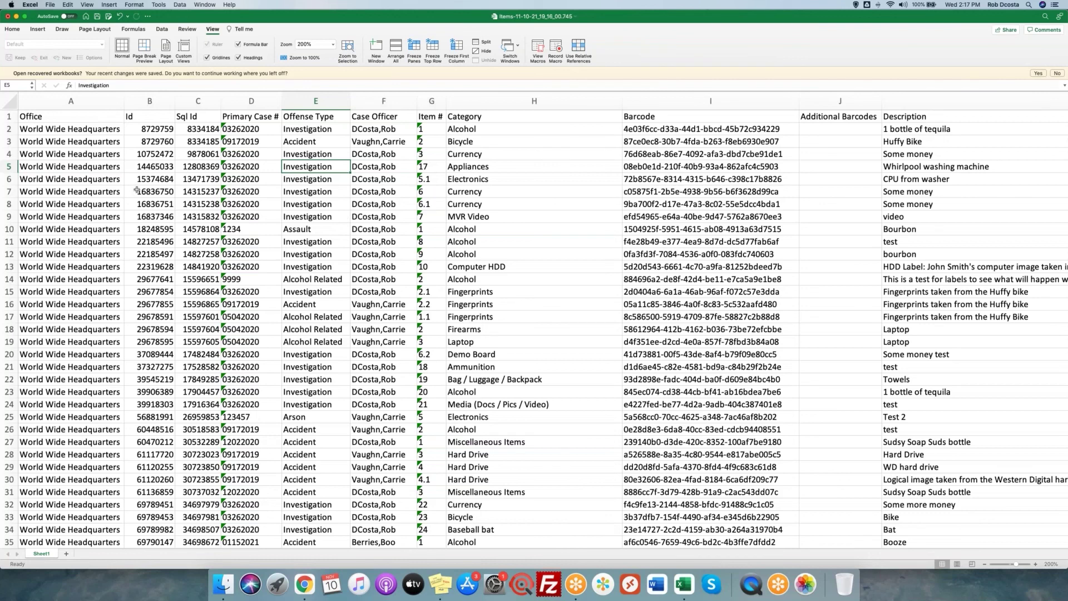
Delete the Office, Id and Additional Barcodes columns from the exported sheet
left_click(37, 117)
left_click(80, 104)
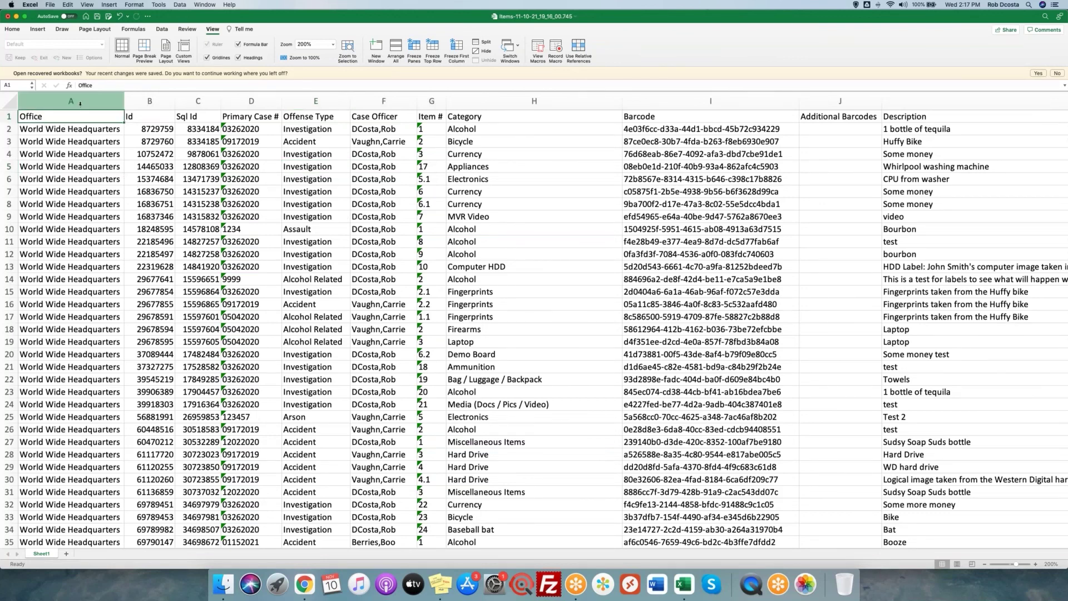
right_click(80, 101)
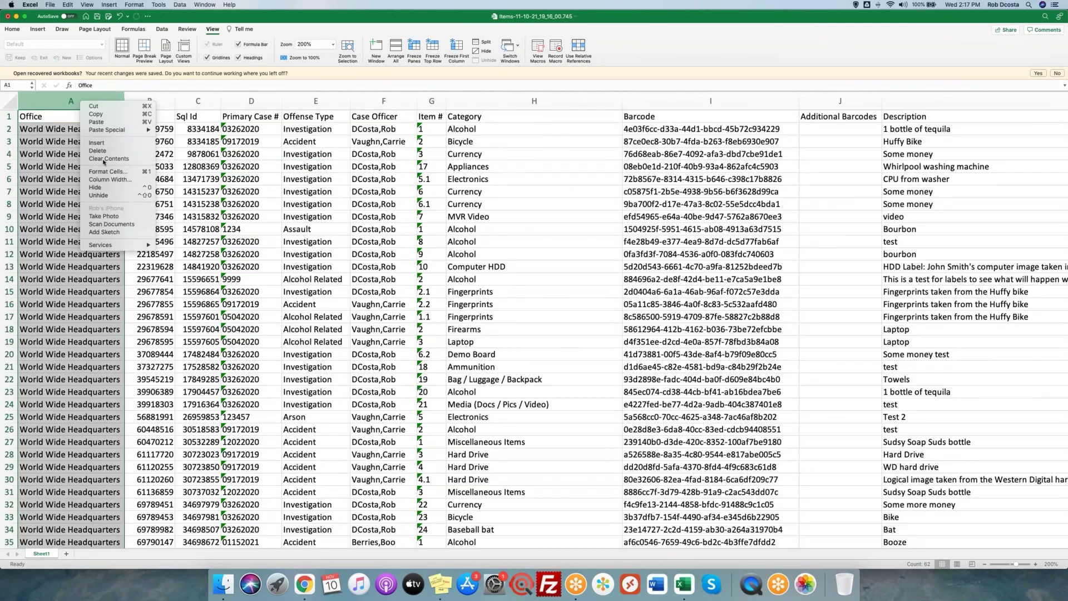
key("Escape")
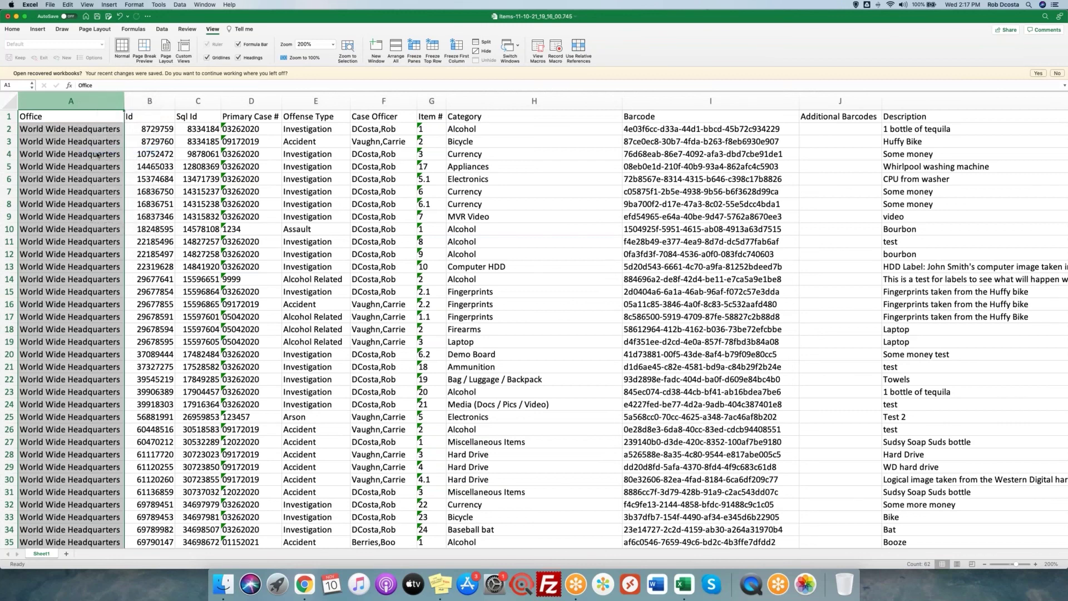
key("ctrl+minus")
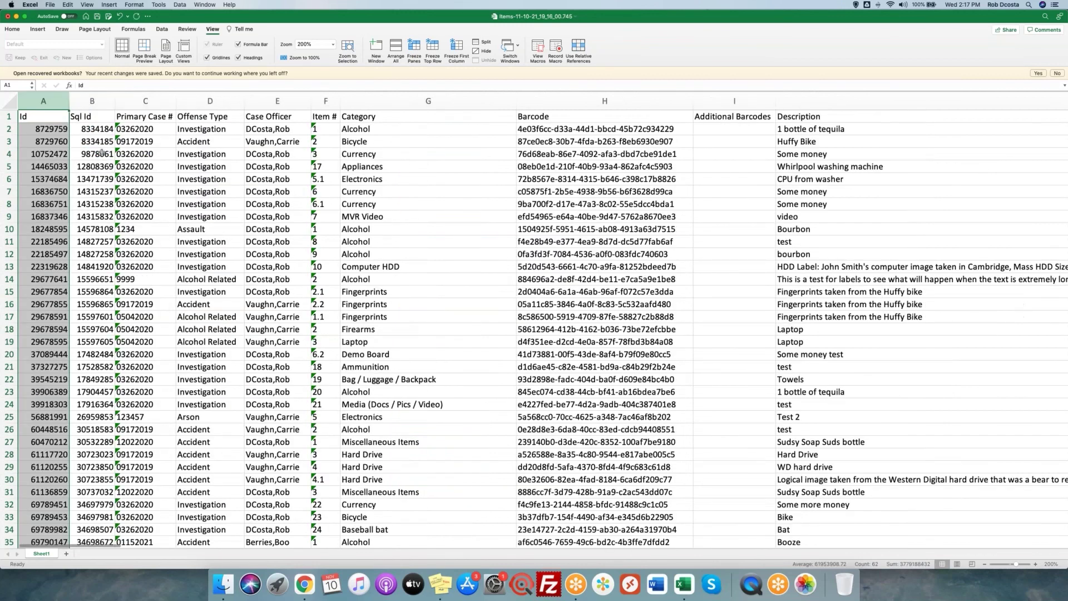
right_click(36, 101)
key("Escape")
key("ctrl+minus")
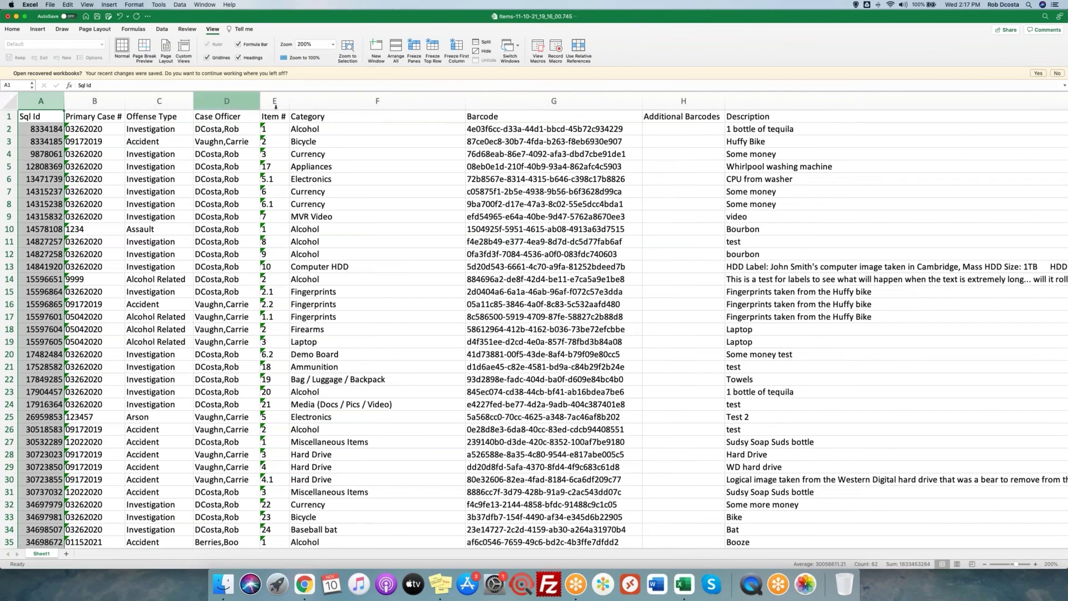
right_click(659, 104)
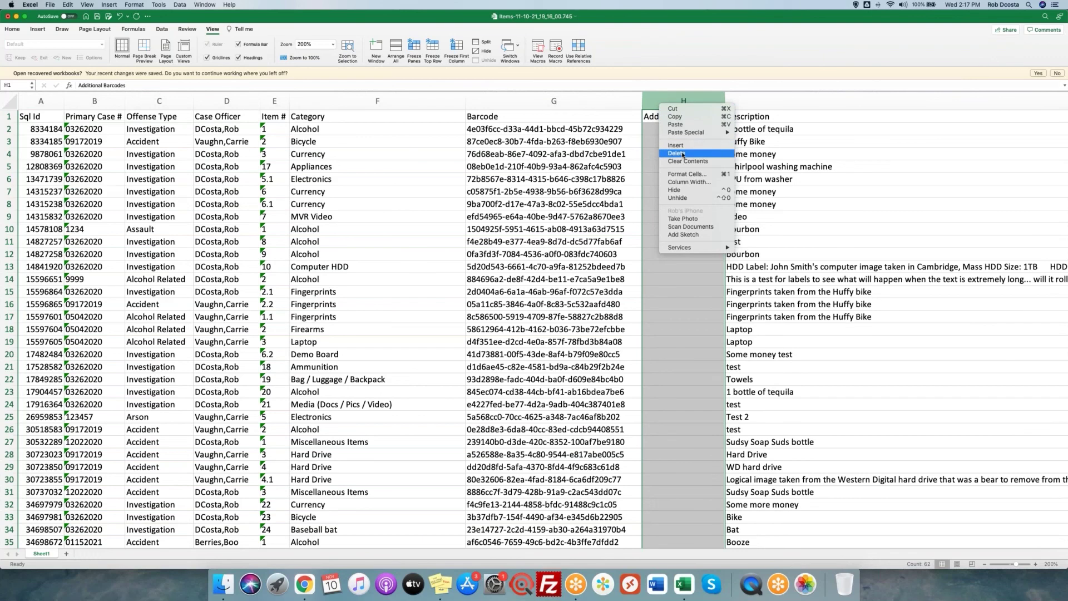
left_click(683, 154)
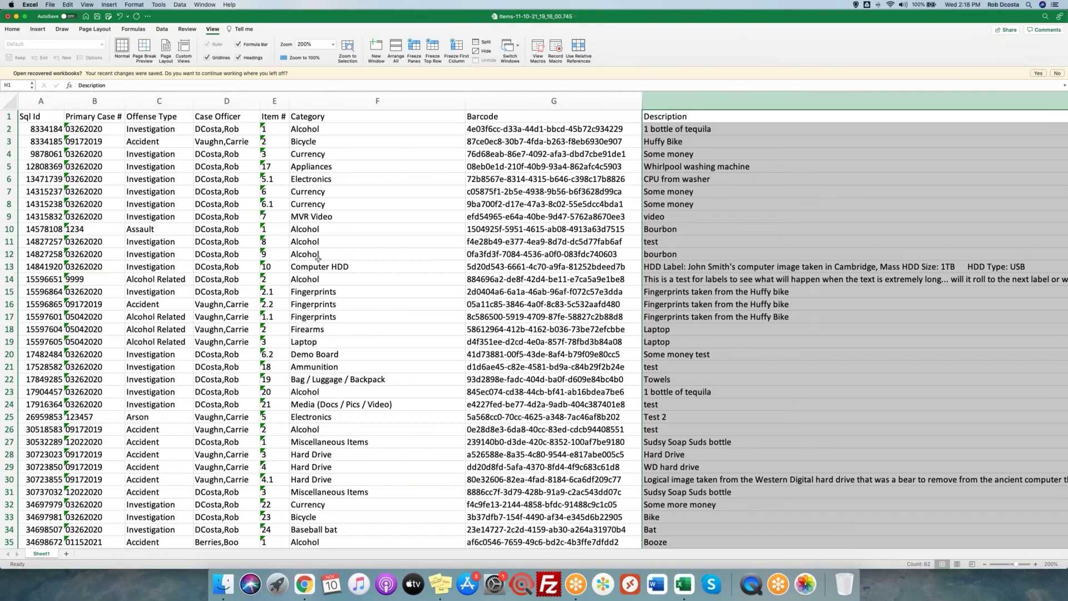
Look through the exported item rows down to the last record and go back to the first item's category
scroll(319, 259, "down", 1)
scroll(318, 259, "down", 8)
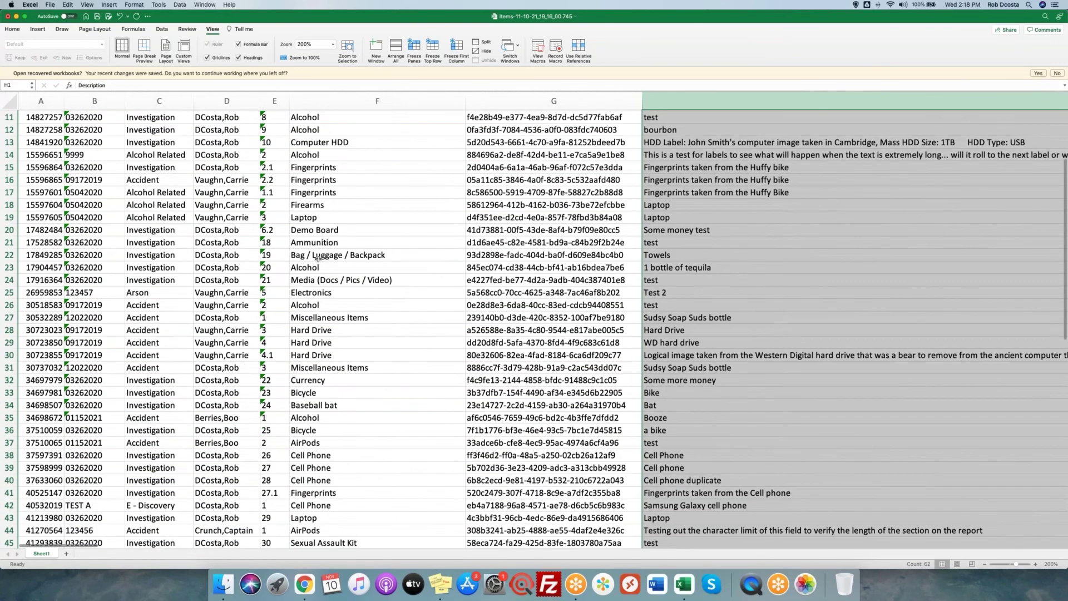
scroll(319, 260, "down", 20)
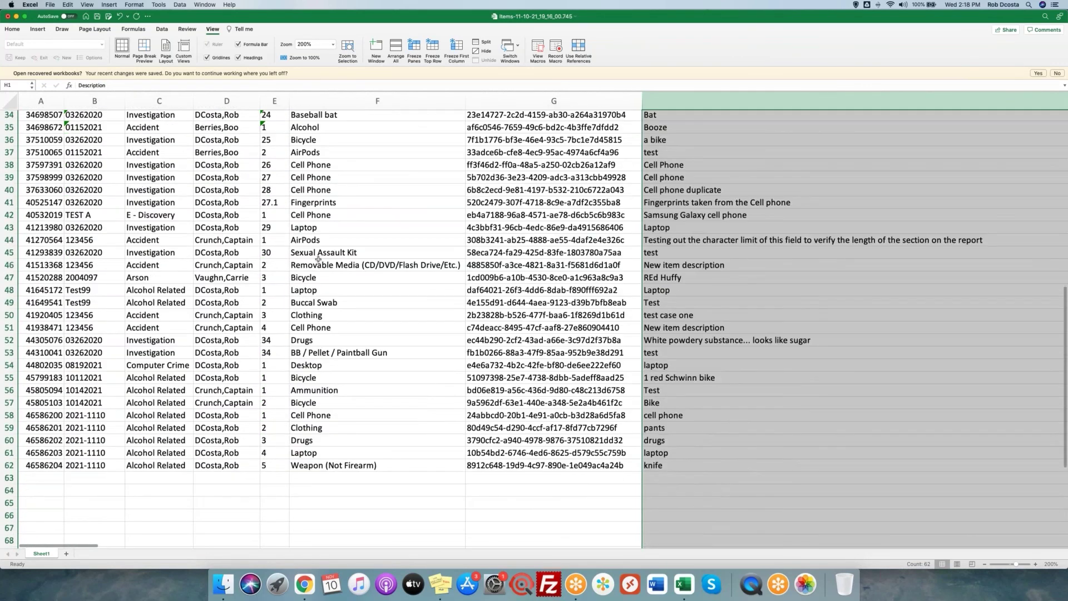
scroll(318, 257, "up", 6)
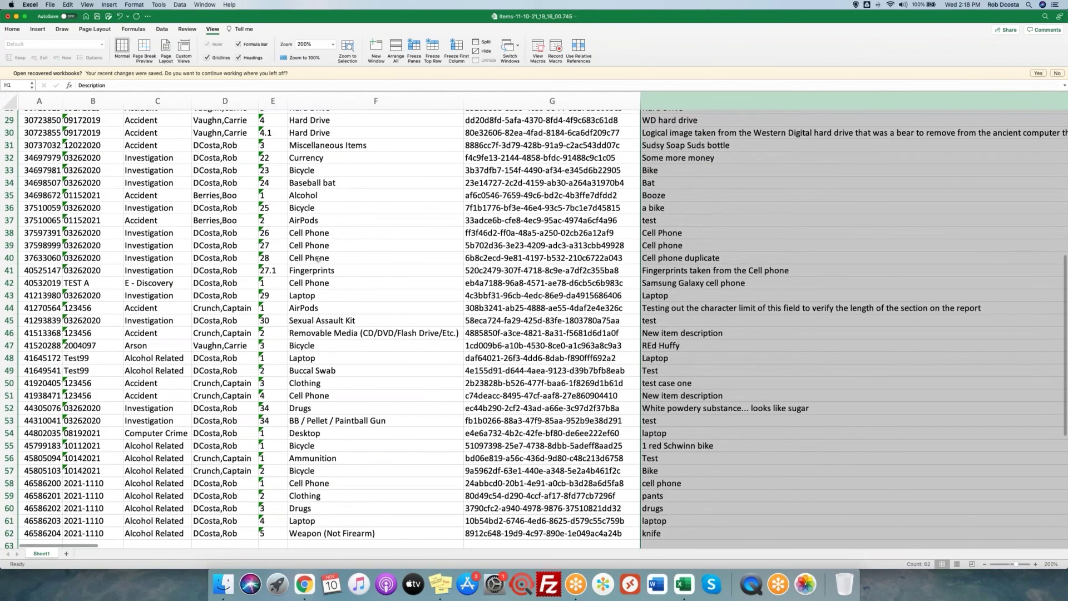
scroll(319, 260, "up", 10)
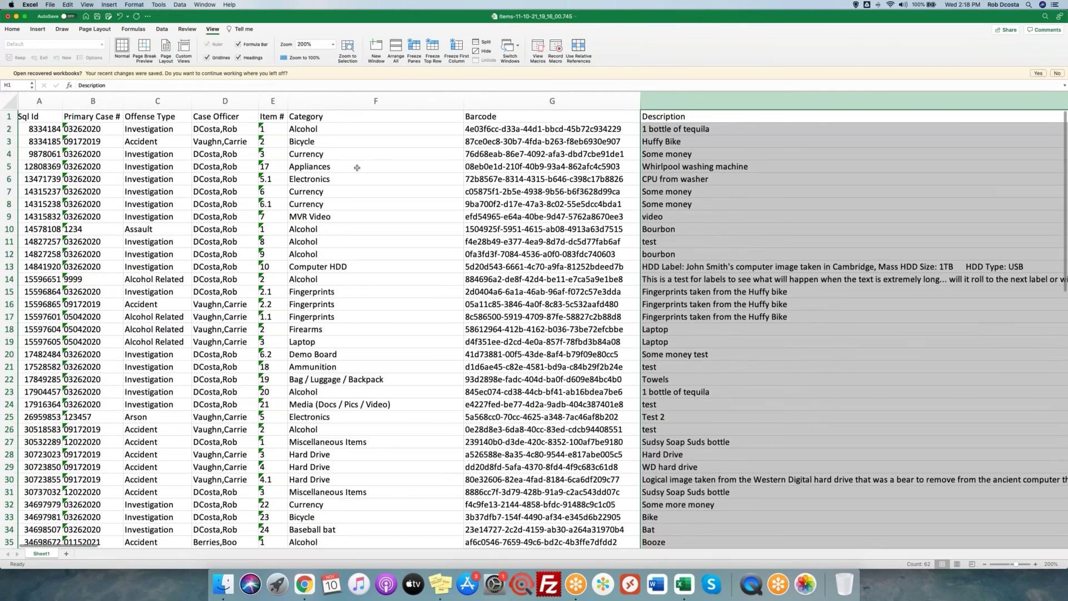
left_click(334, 129)
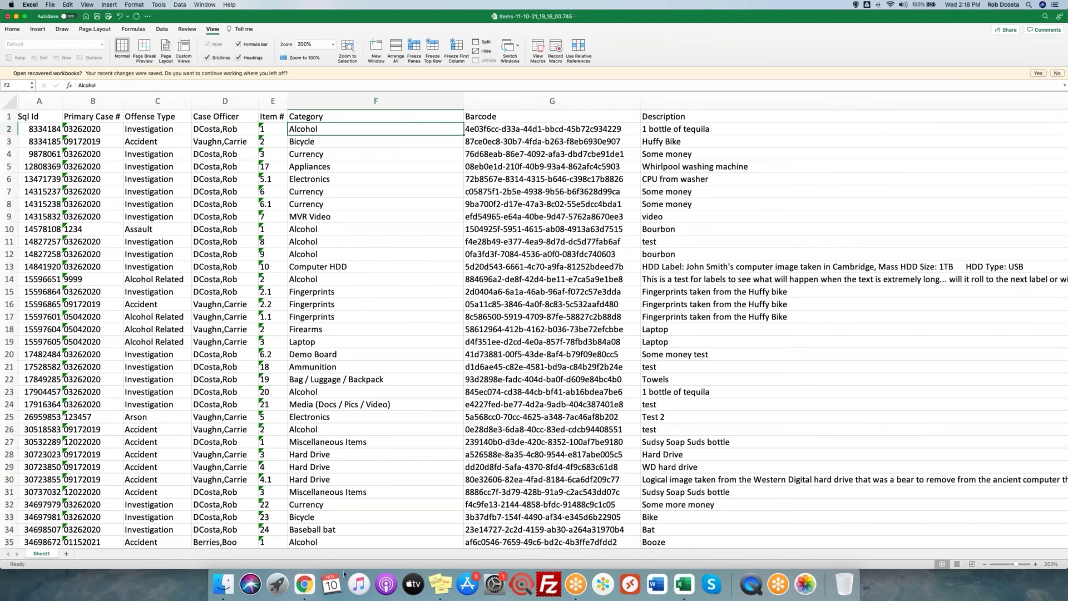
Switch back to the export jobs list in Chrome and deselect the Items export job
left_click(305, 584)
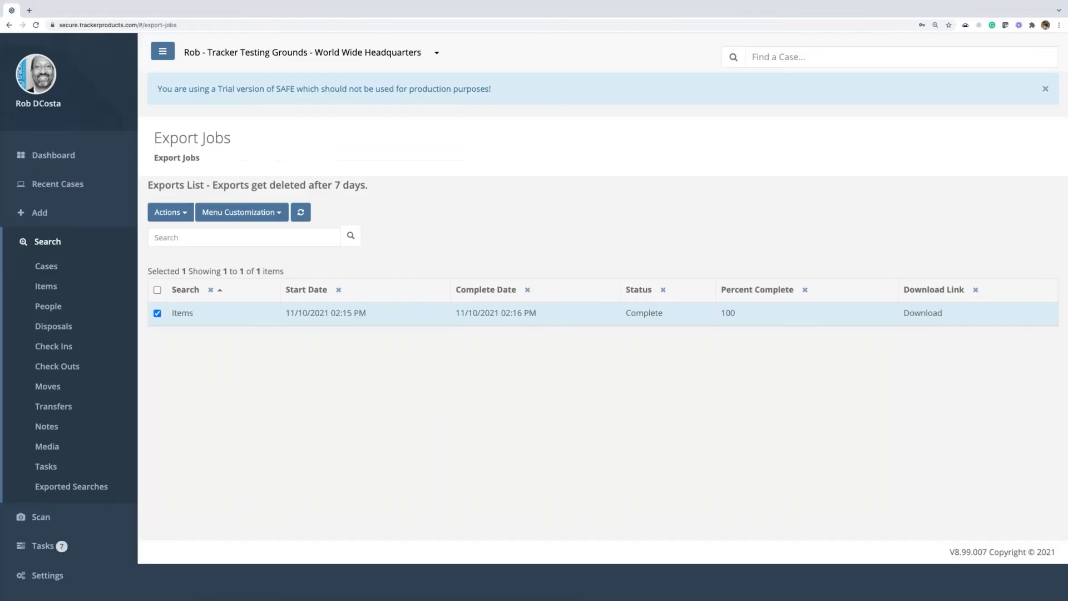
left_click(157, 315)
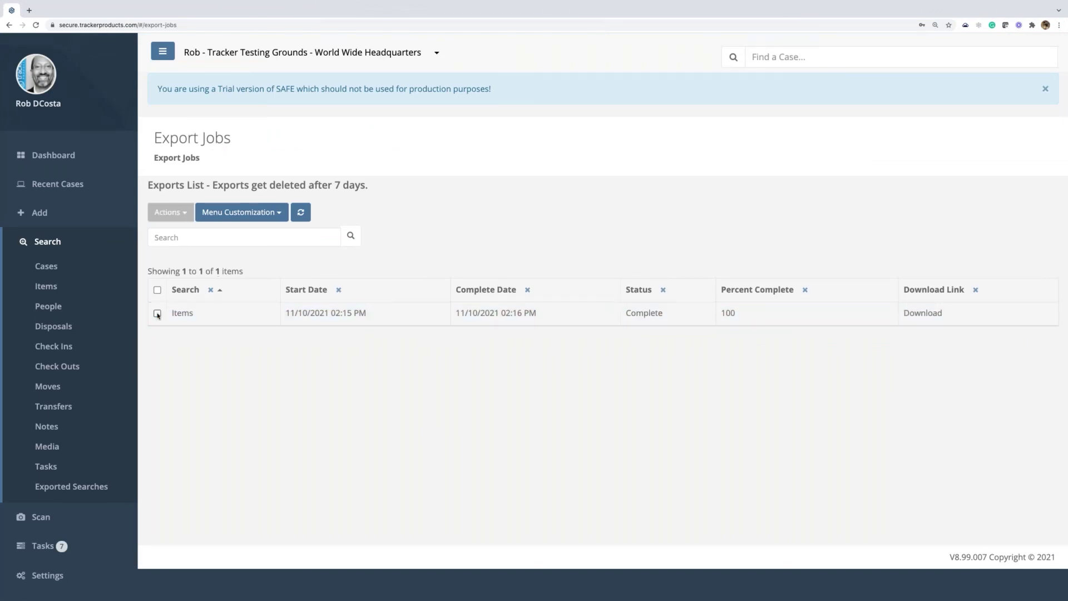